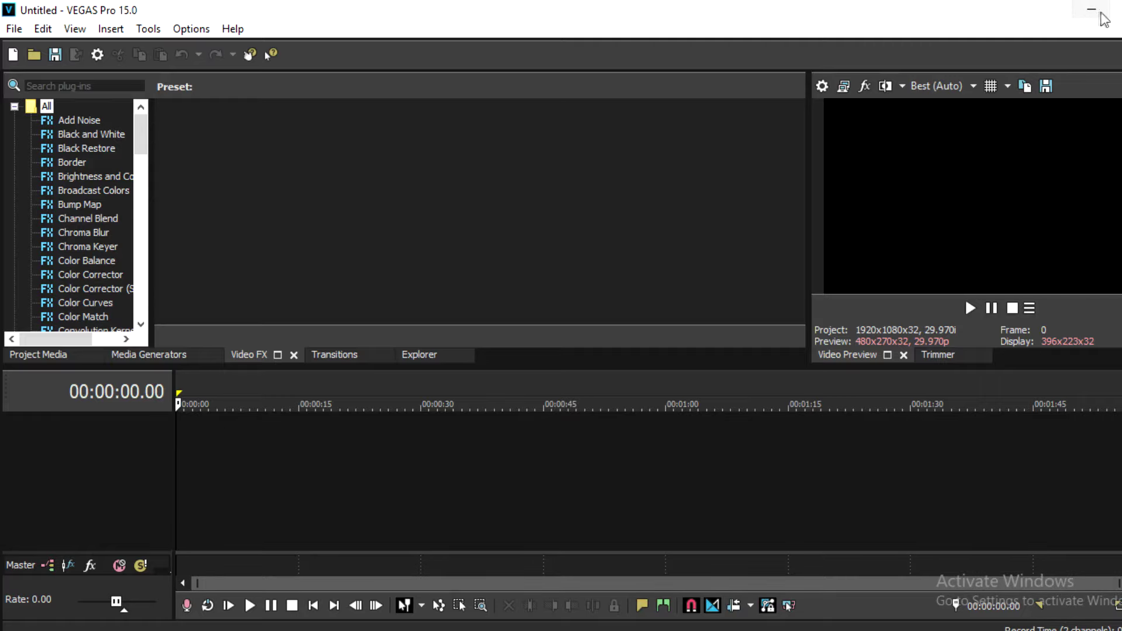
Shrink and reposition the VEGAS window, then maximize it to full screen again
click(1082, 16)
drag(727, 56, 653, 1)
double_click(924, 11)
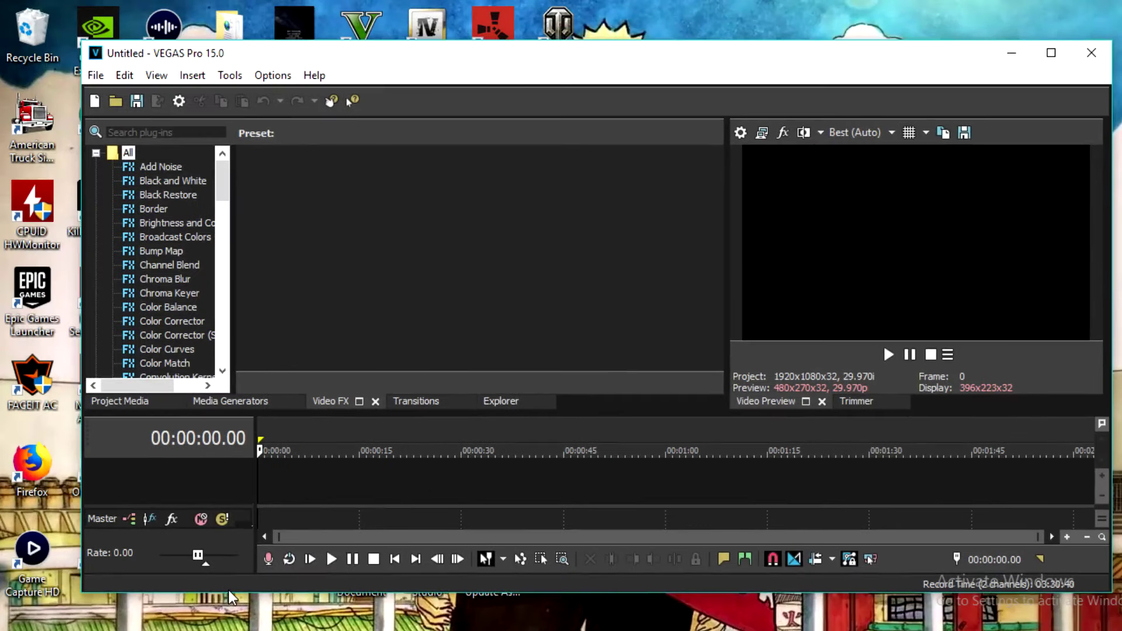
drag(234, 591, 289, 461)
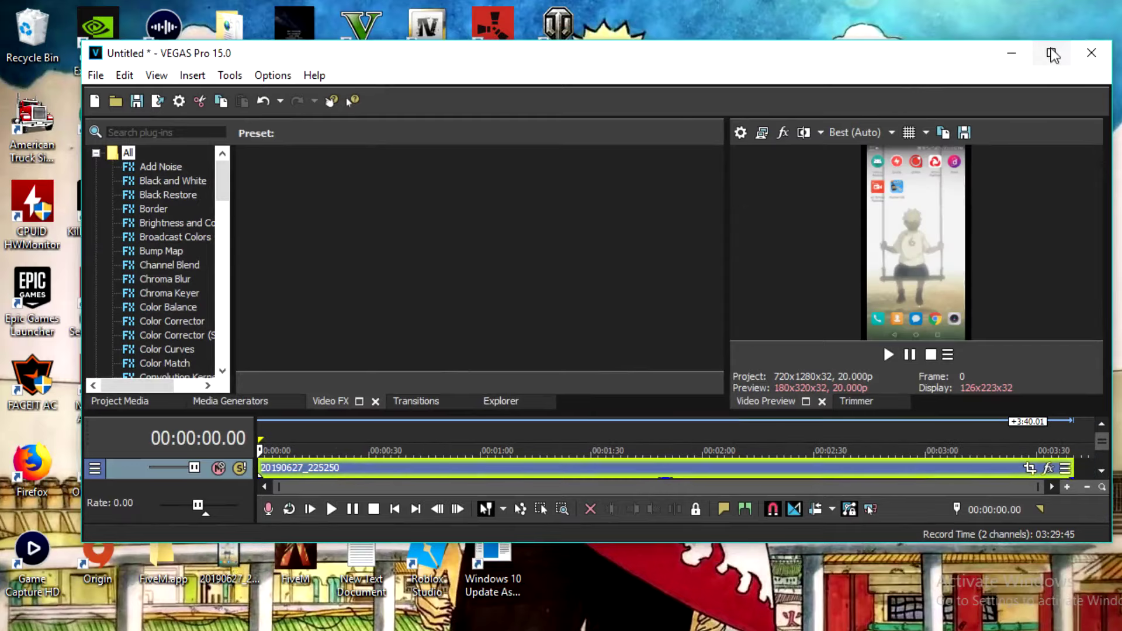
click(1051, 53)
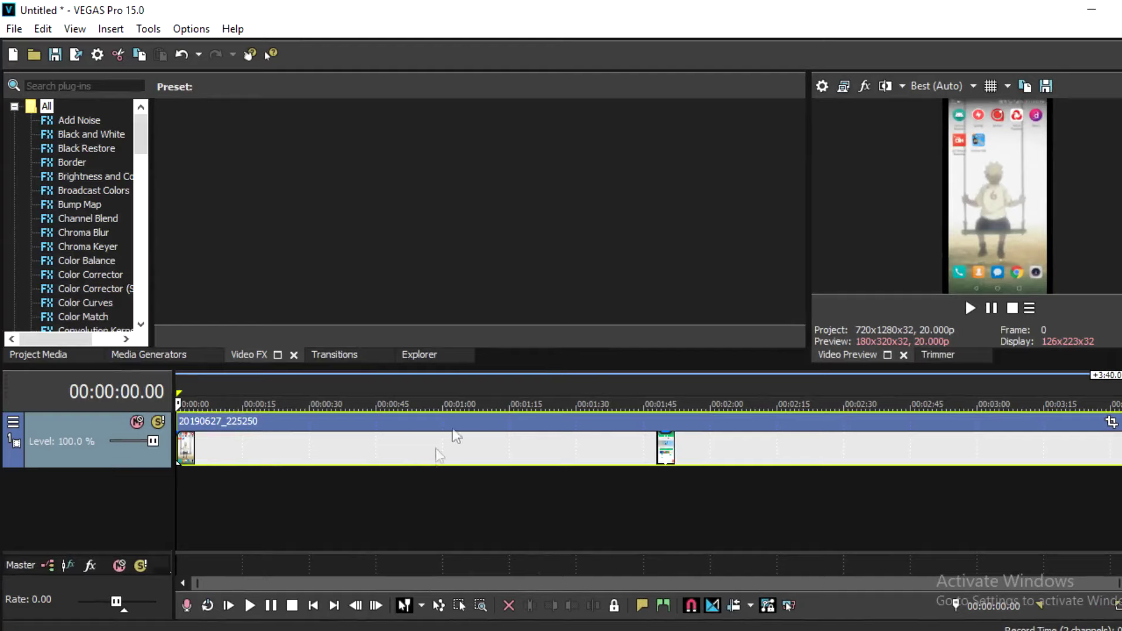
Mark a range on the 20190627_225250 recording, then return the playhead to the project start
click(509, 450)
drag(510, 450, 289, 493)
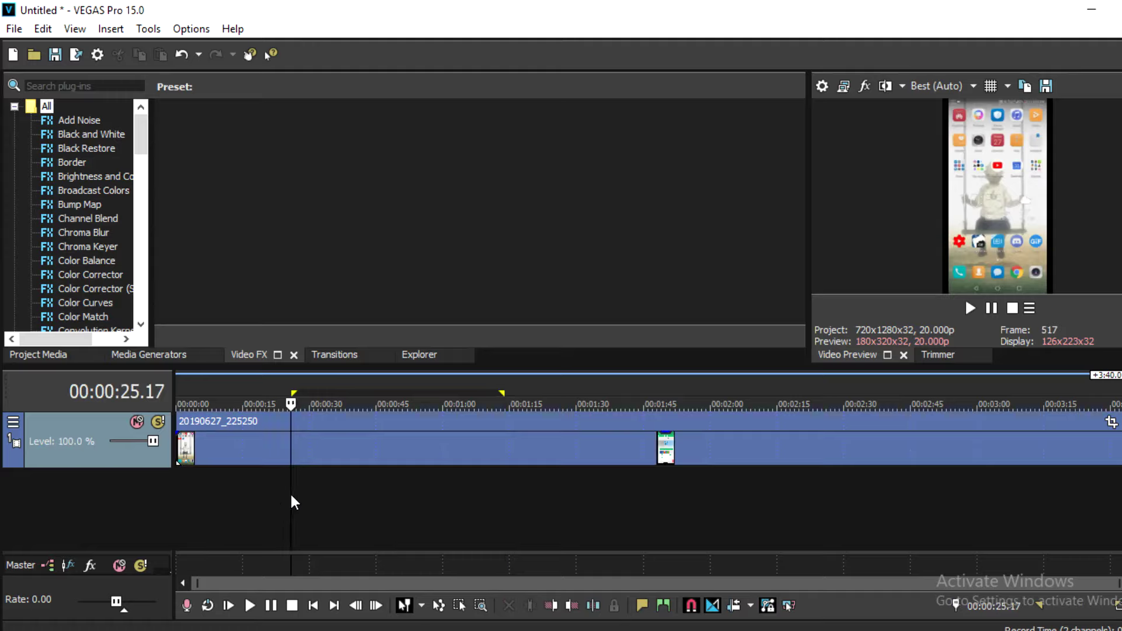
key(ctrl+Home)
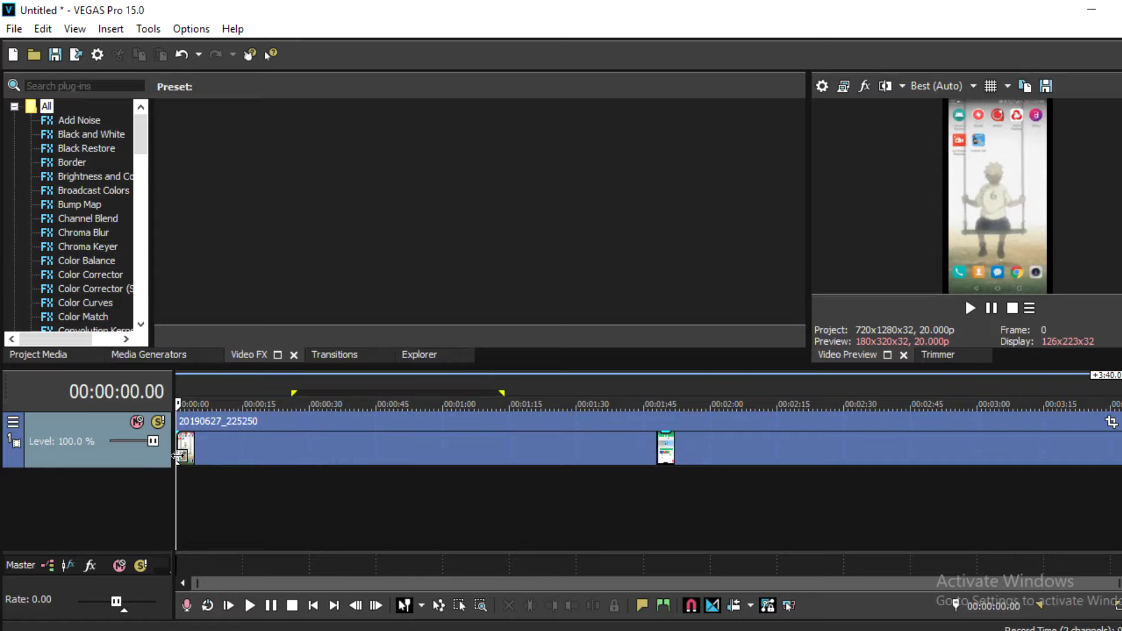
Slide the recording right and place '2 imtro' from EXPERTGUYINTROS at the timeline start
click(213, 451)
drag(212, 450, 282, 452)
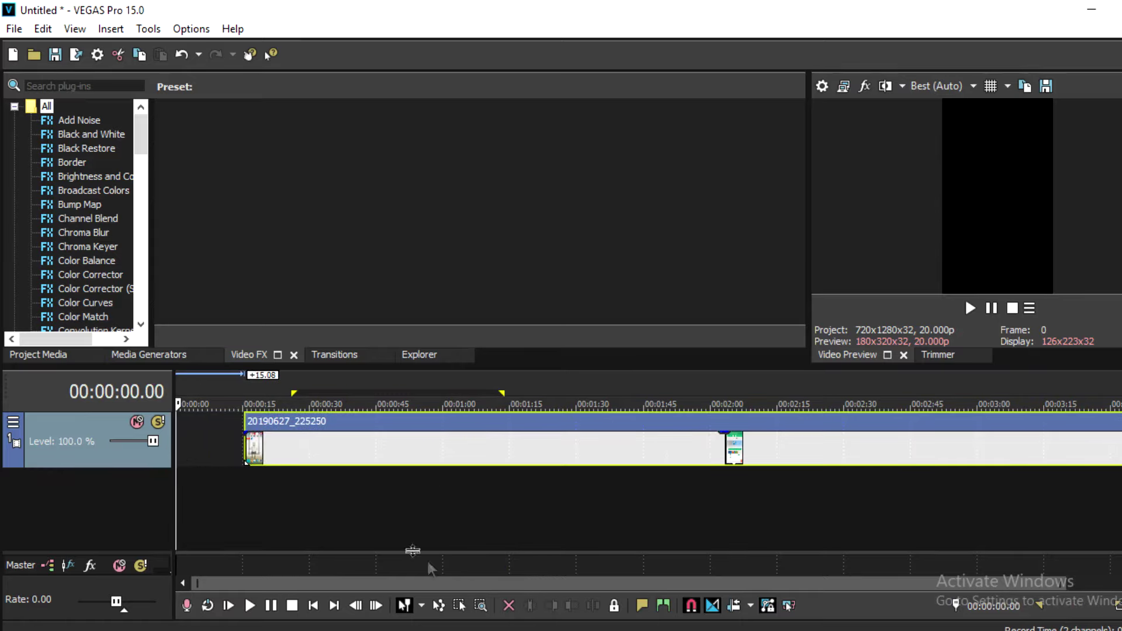
key(super+e)
click(260, 255)
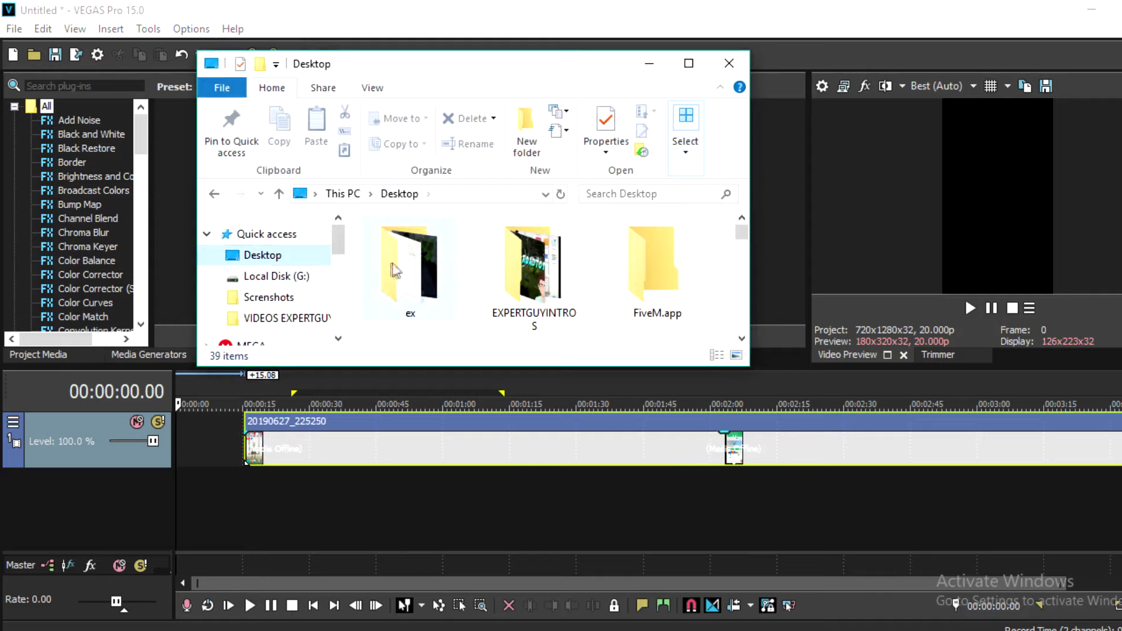
double_click(548, 290)
scroll(676, 276, down, 1)
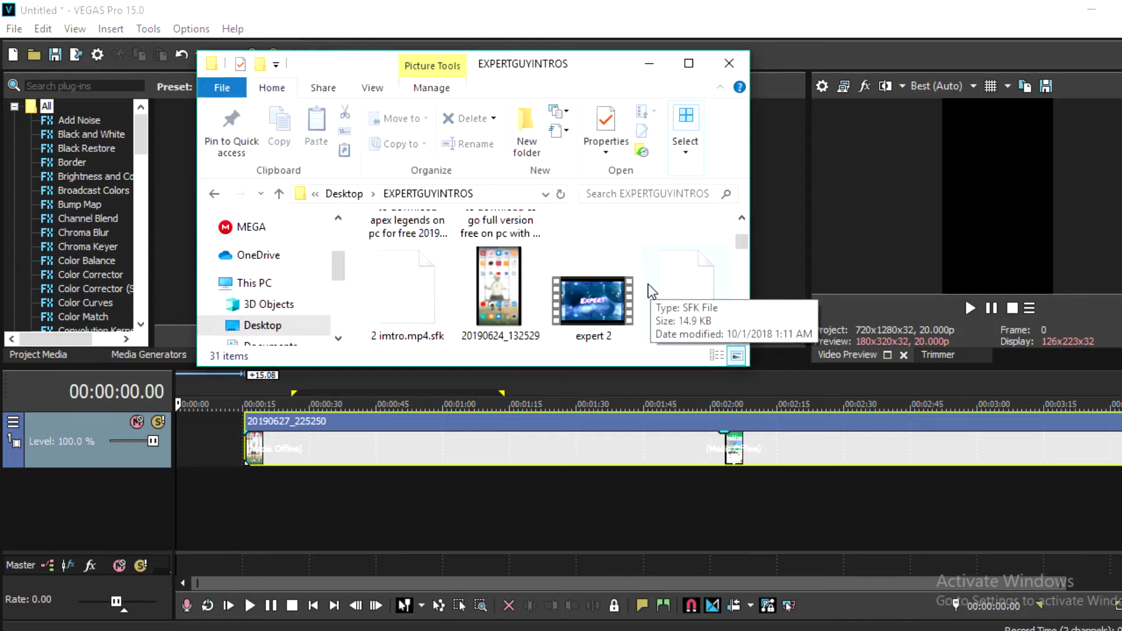
scroll(676, 275, up, 1)
click(676, 276)
drag(676, 276, 203, 449)
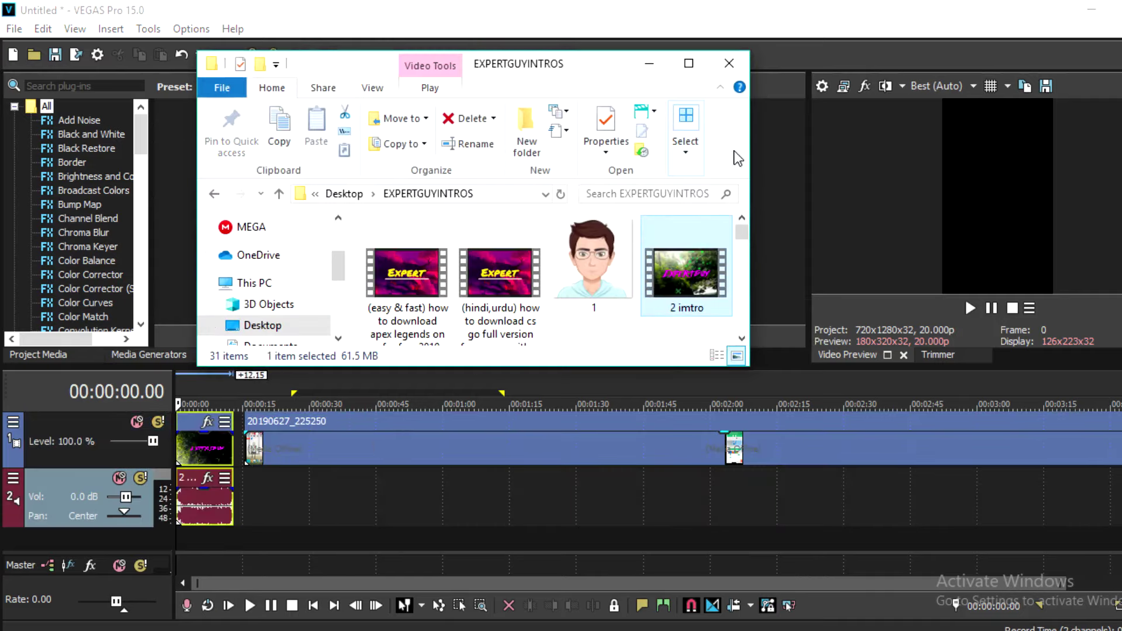
Butt the phone recording against the intro's end and preview the transition from the start
click(743, 66)
drag(490, 451, 483, 450)
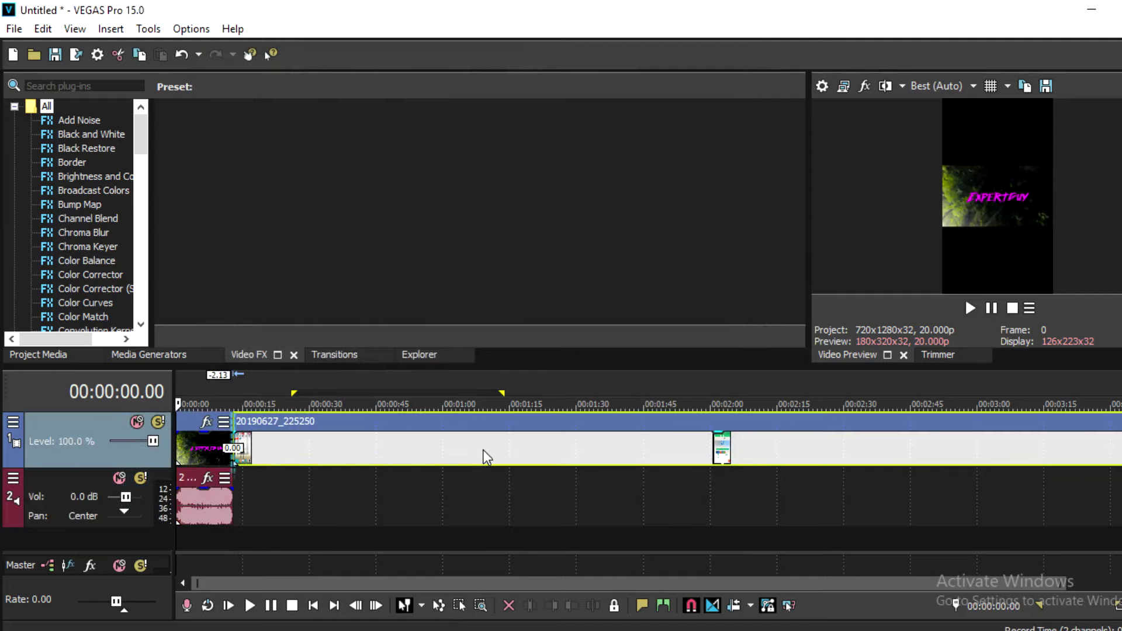
click(223, 453)
click(186, 453)
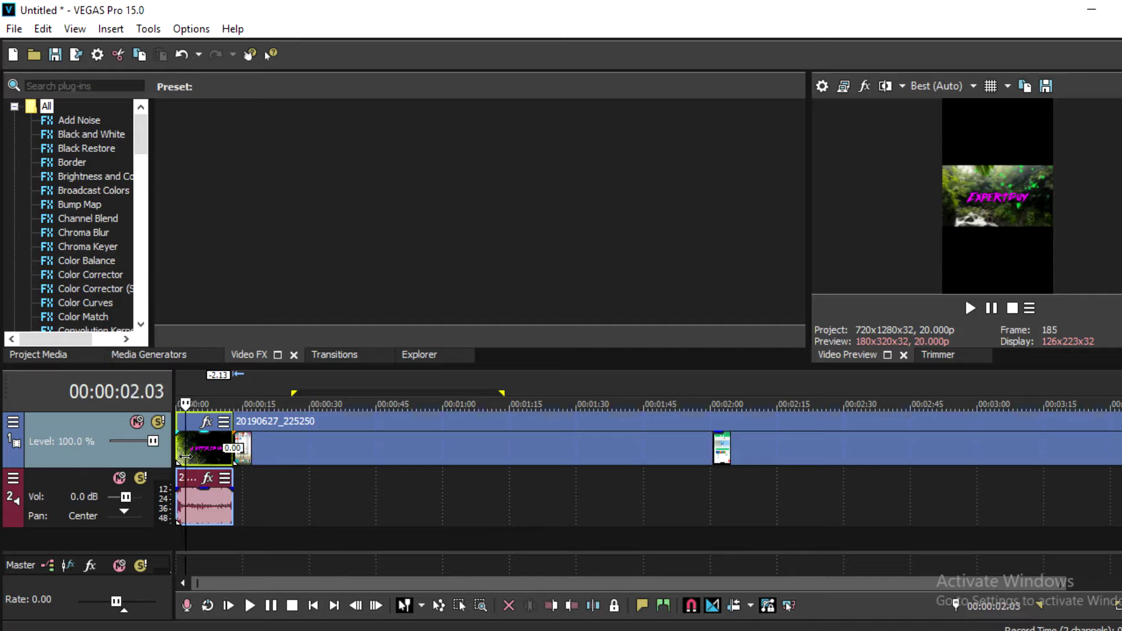
click(177, 455)
click(970, 308)
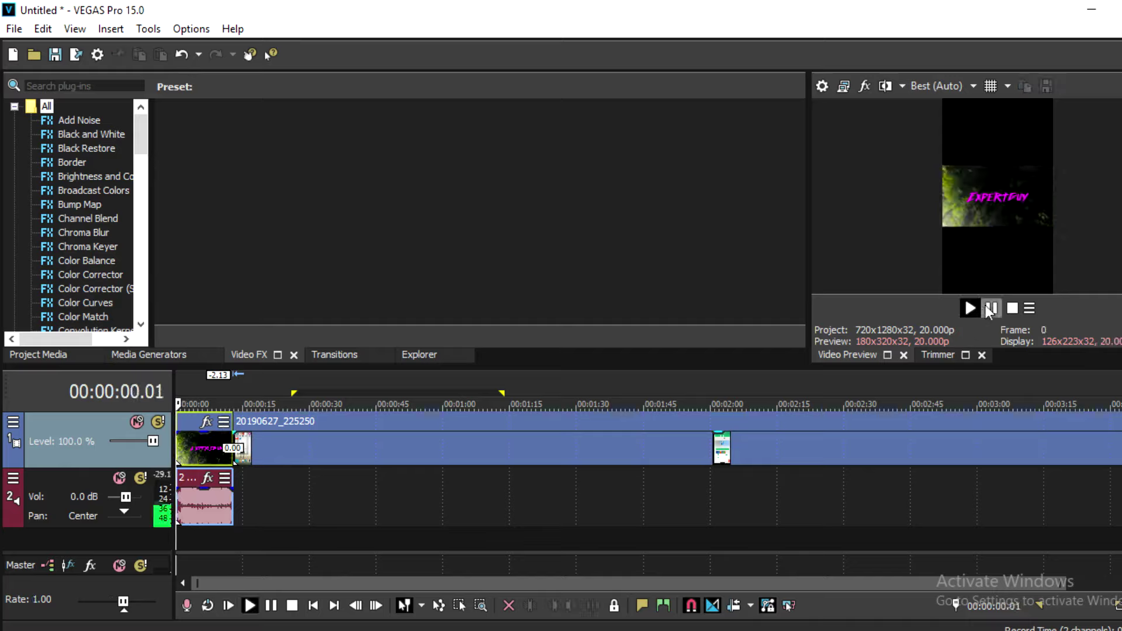
click(992, 308)
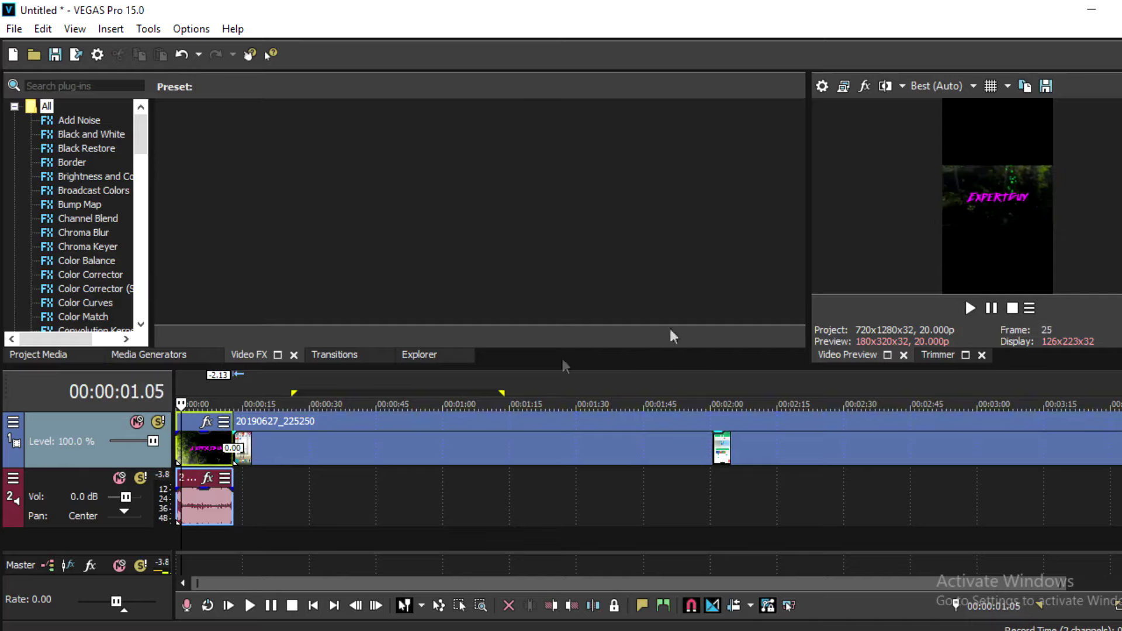
drag(182, 454, 218, 458)
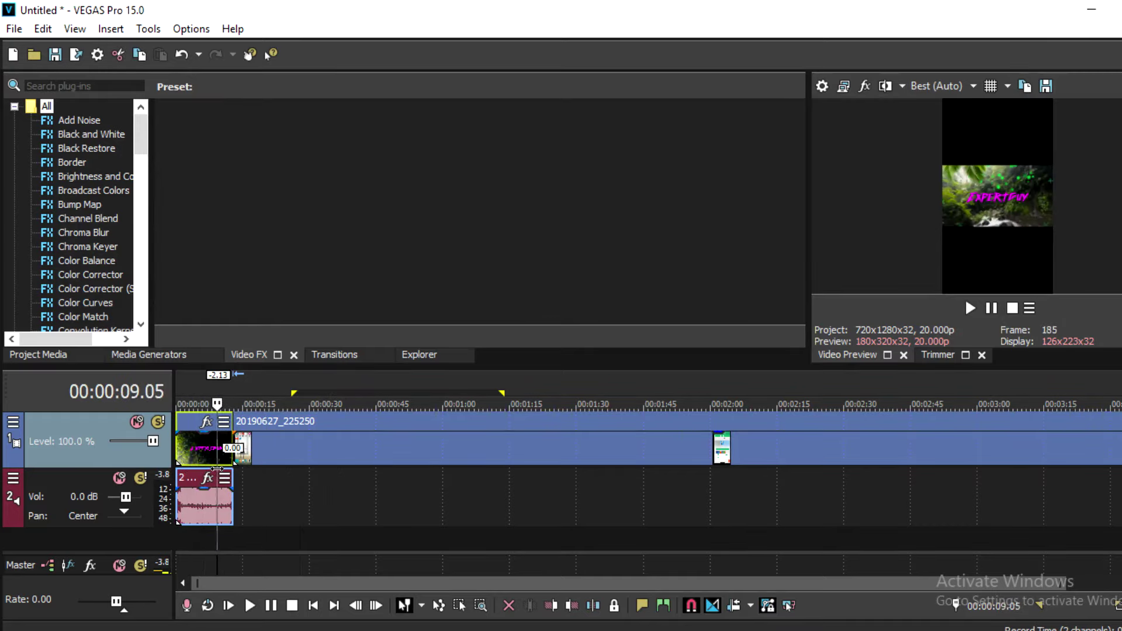
Give the phone recording a 00:00:02.07 fade-in and play back the intro-to-recording transition
click(233, 434)
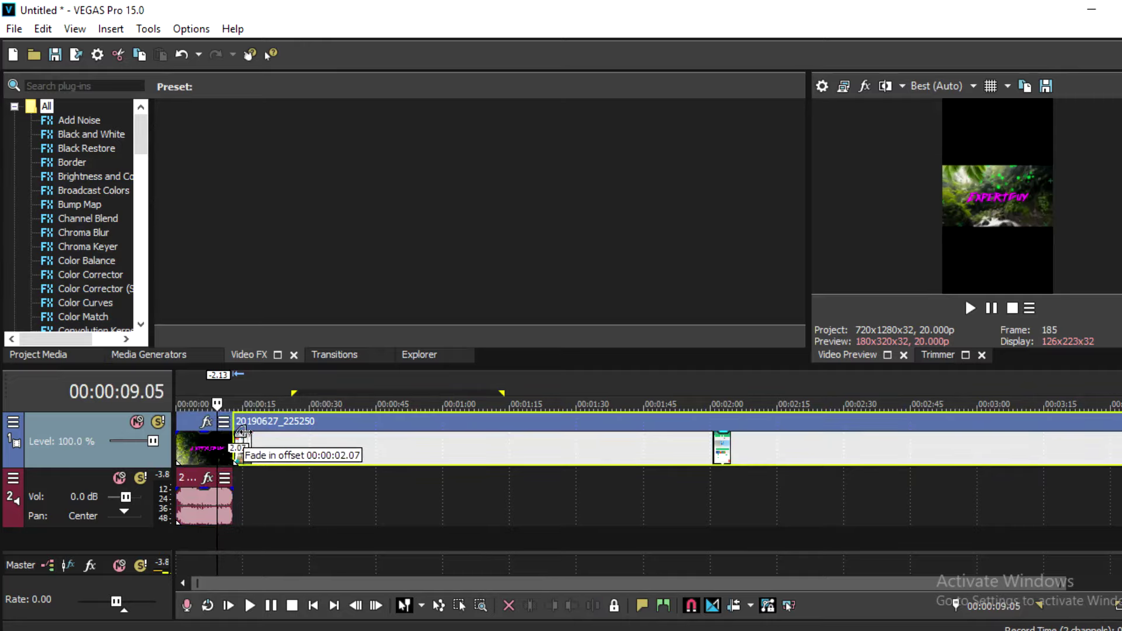
click(980, 308)
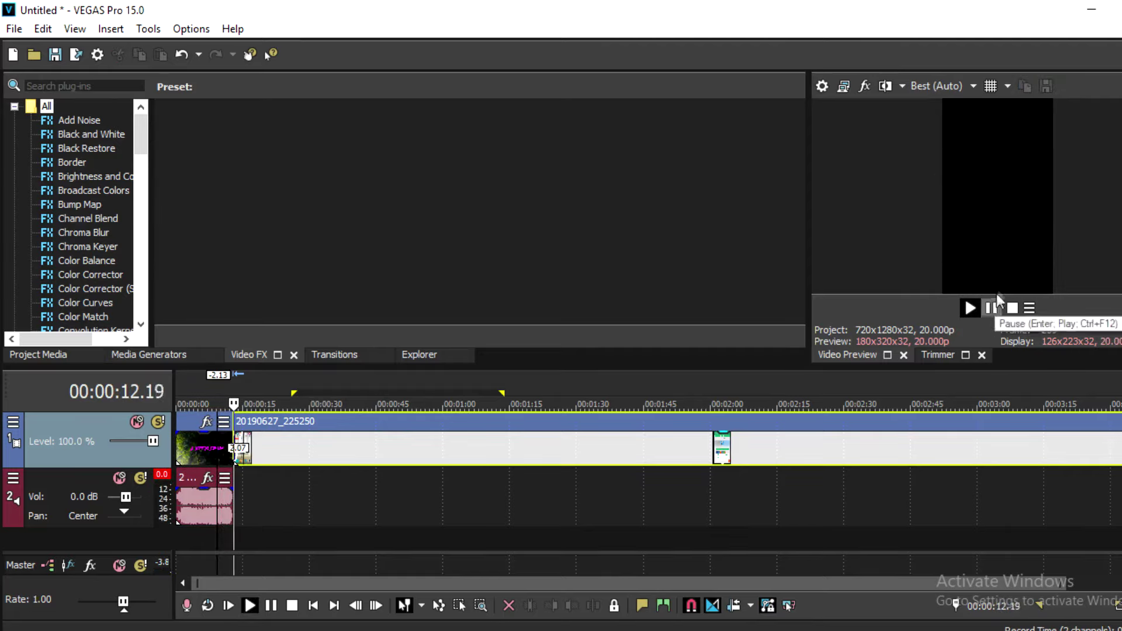
click(991, 308)
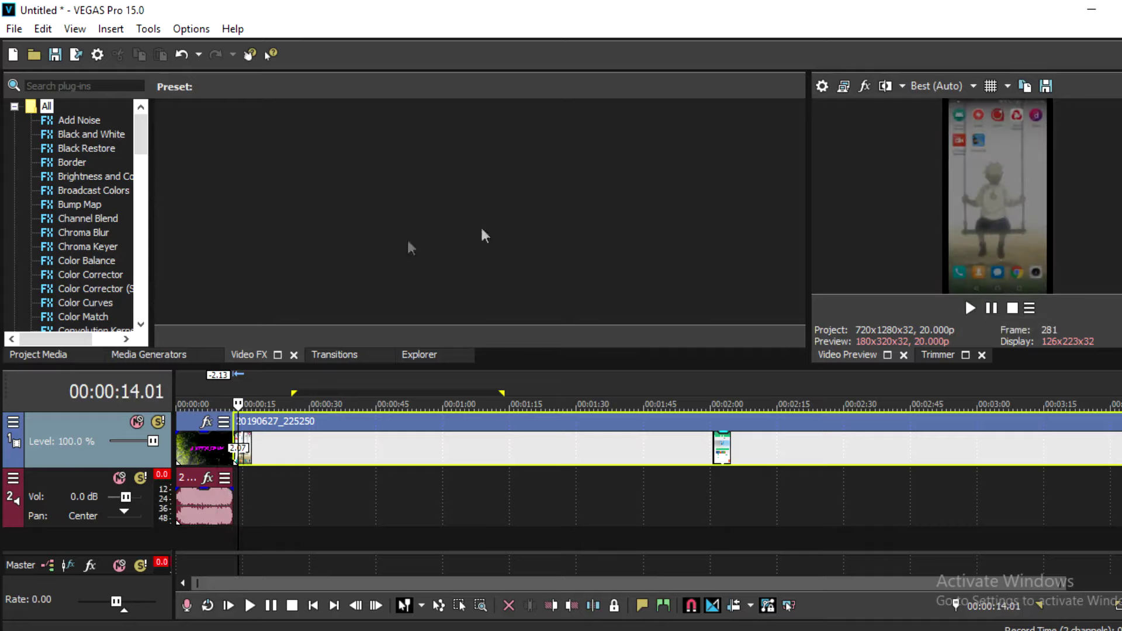
Insert a new audio track from the empty track area's menu
click(177, 491)
click(324, 494)
click(175, 496)
click(436, 498)
click(237, 497)
click(233, 497)
right_click(178, 524)
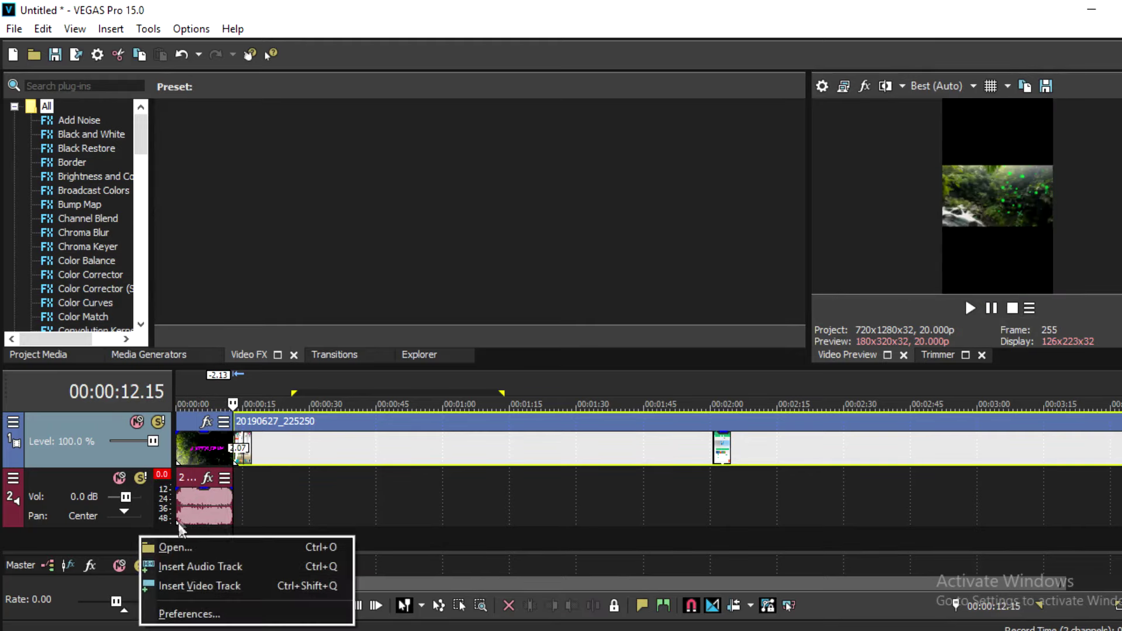
click(187, 566)
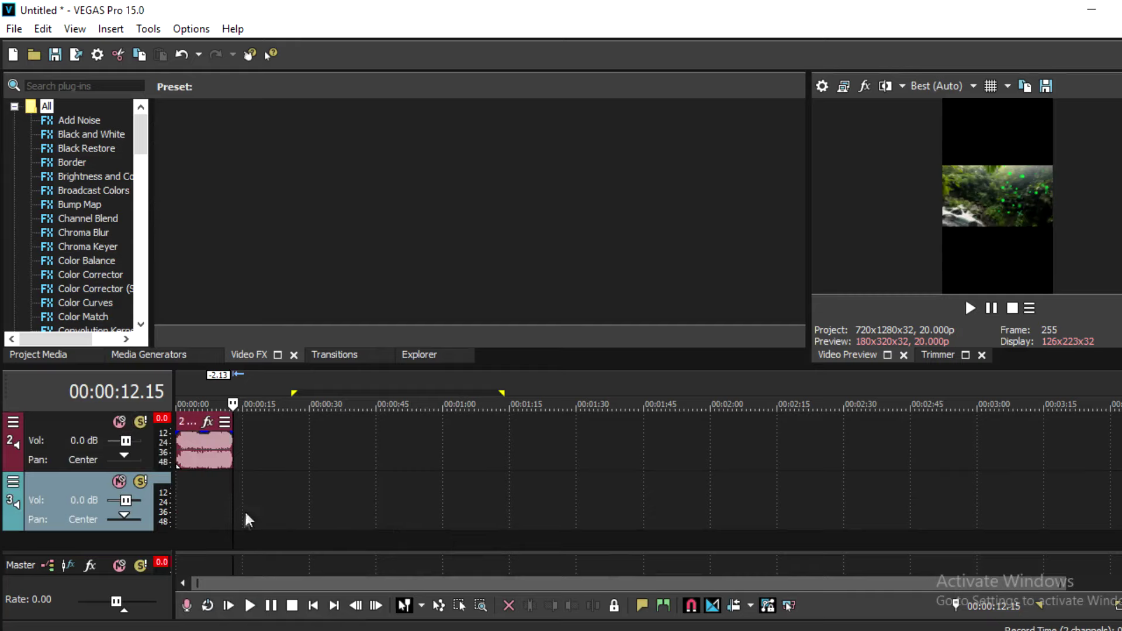
Delete the extra audio track 3 using its track header menu
right_click(301, 513)
right_click(313, 515)
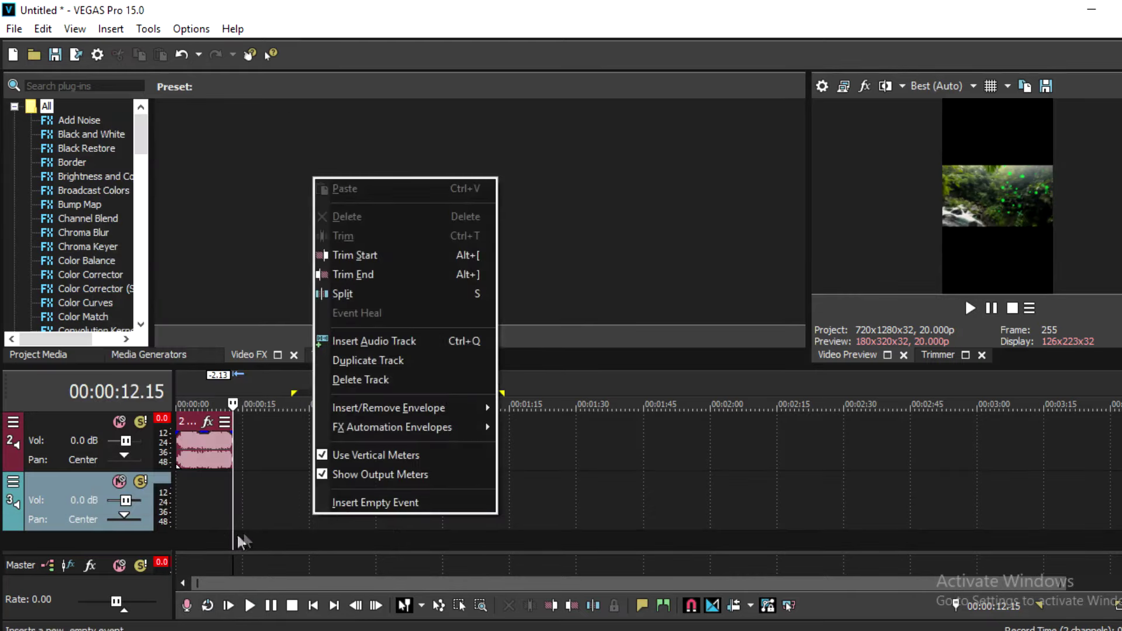
click(255, 503)
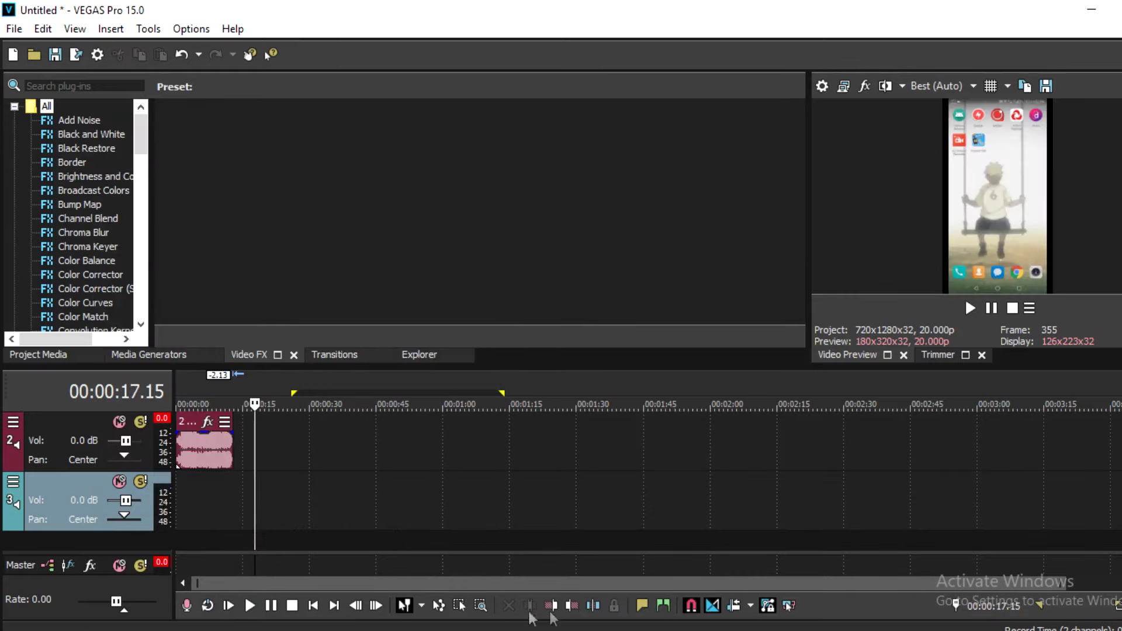
scroll(885, 544, up, 2)
scroll(261, 475, down, 2)
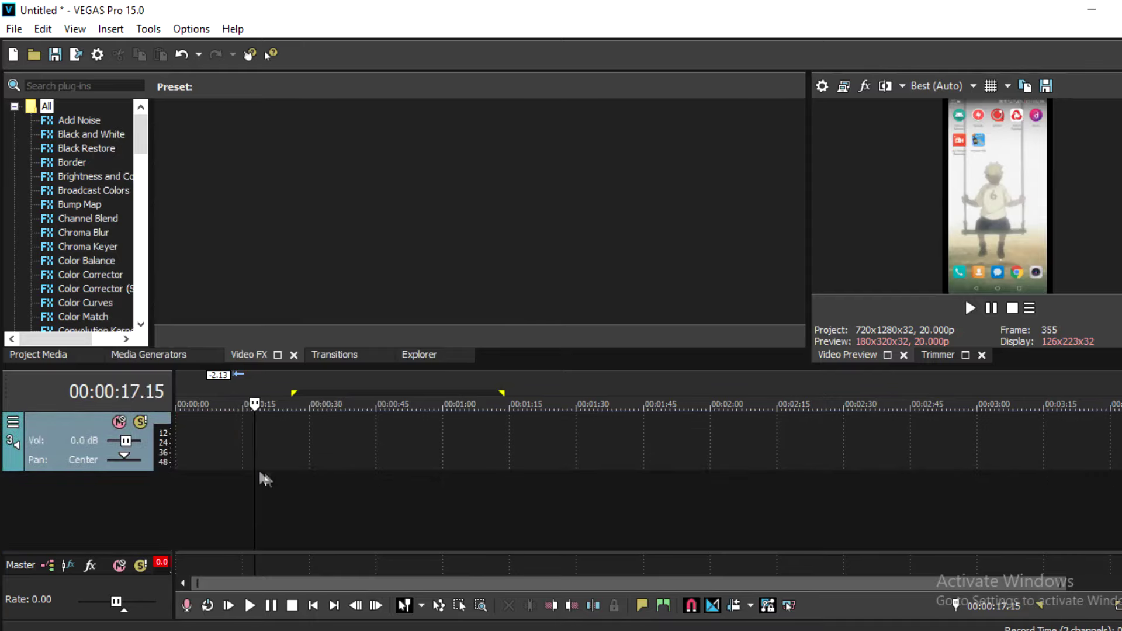
right_click(137, 458)
click(204, 488)
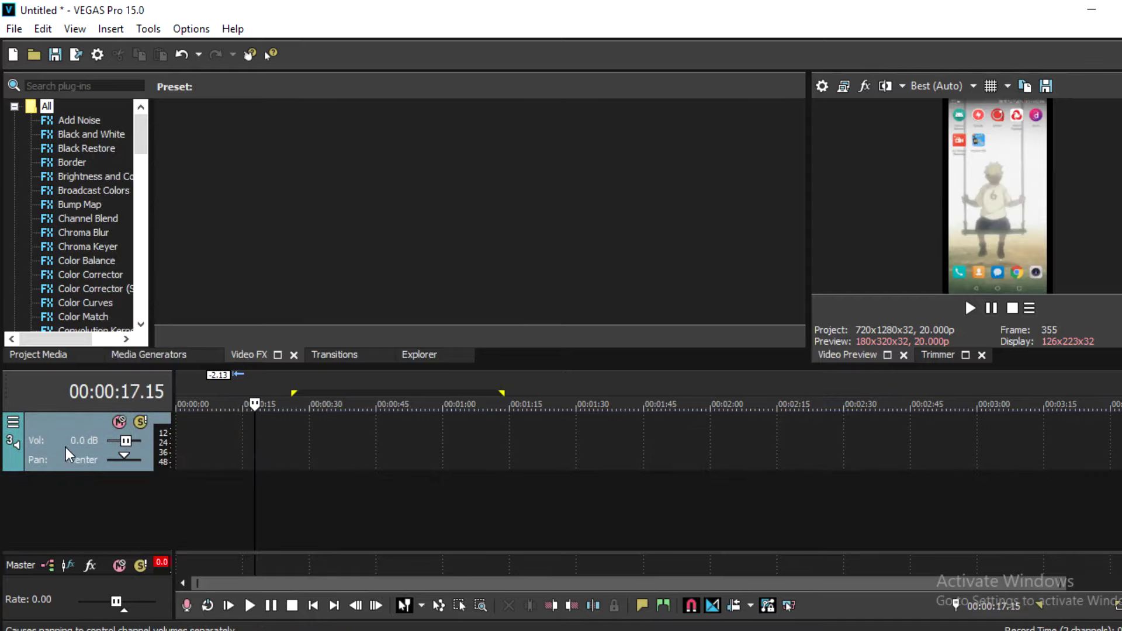
right_click(66, 447)
click(208, 131)
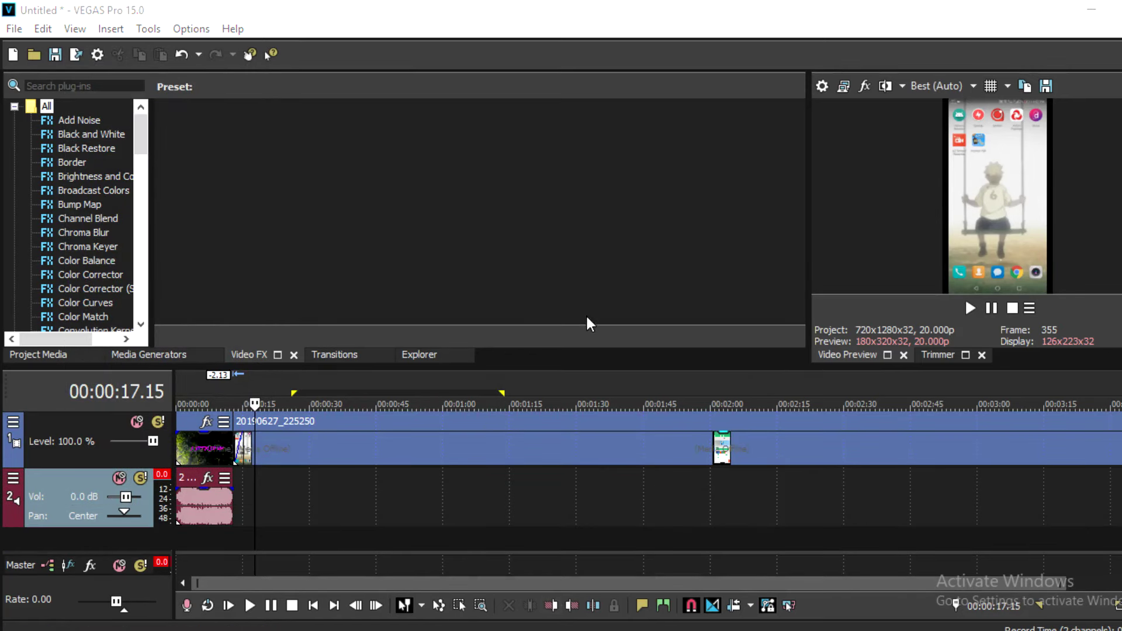
Open File Explorer showing the Desktop
key(super+e)
click(273, 257)
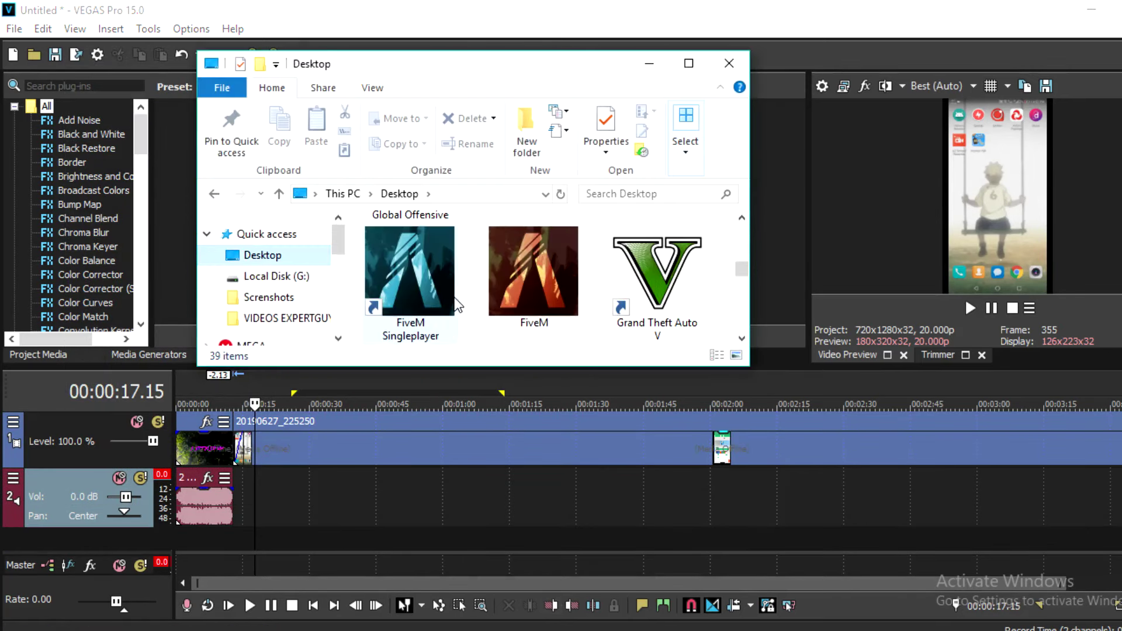
scroll(290, 301, down, 2)
Drag the 'XTINQT - Someone To Forget' MP3 from Downloads onto audio track 2
click(281, 305)
scroll(447, 292, down, 2)
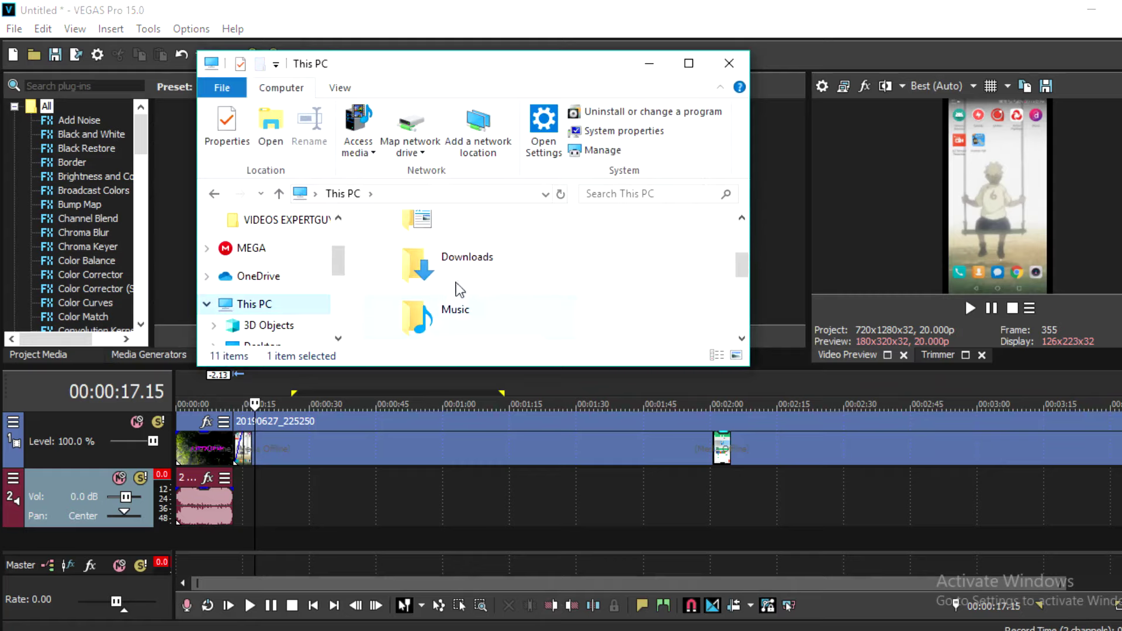
double_click(462, 278)
scroll(463, 280, down, 5)
drag(426, 327, 395, 313)
drag(397, 325, 245, 486)
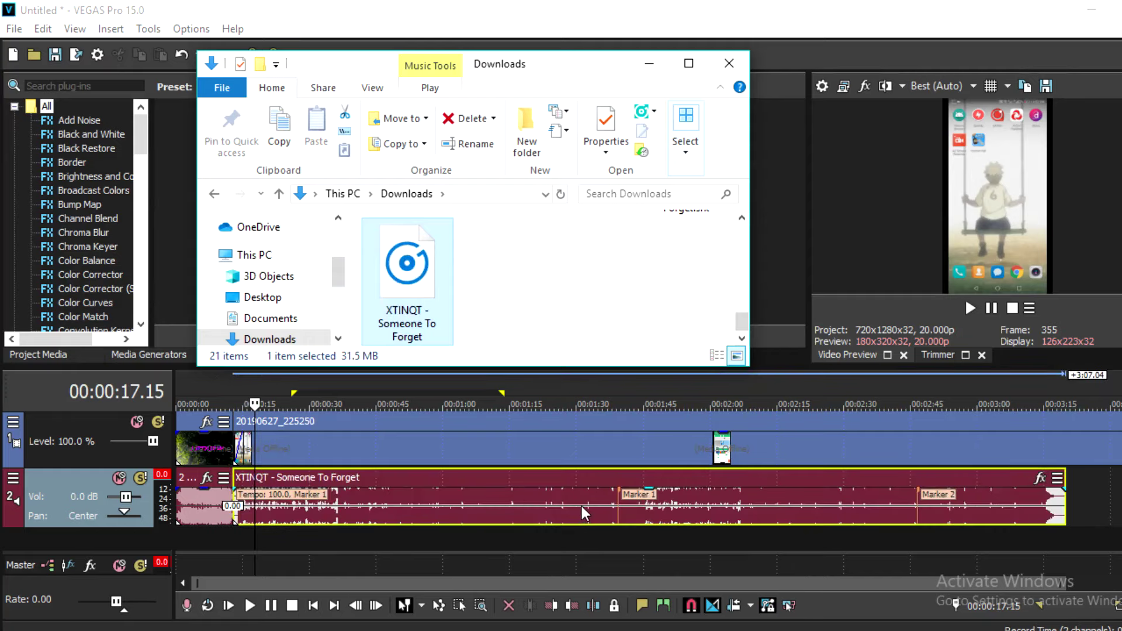
click(288, 504)
click(288, 503)
click(226, 514)
click(233, 529)
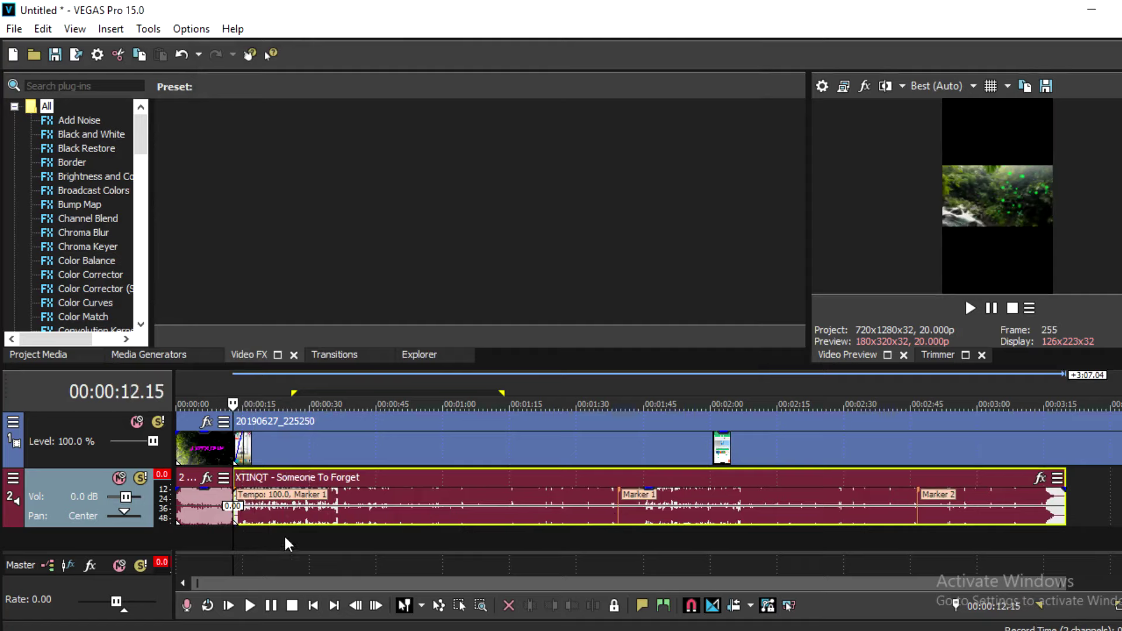
Move the XTINQT song clip down onto a new audio track 3
click(204, 526)
click(233, 529)
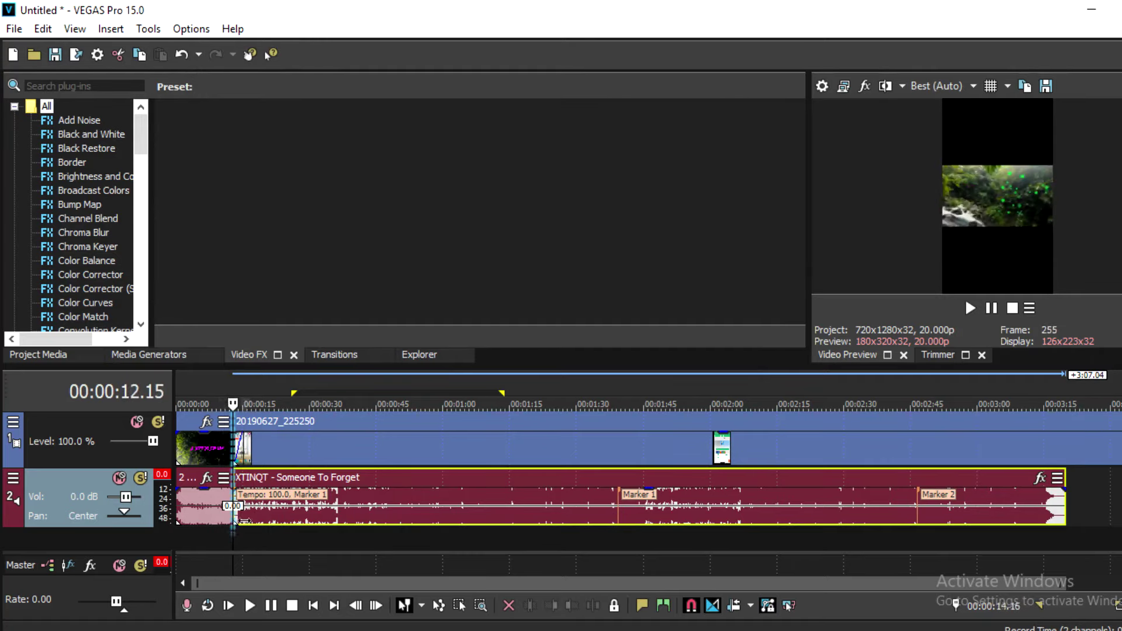
click(253, 509)
click(240, 512)
click(232, 528)
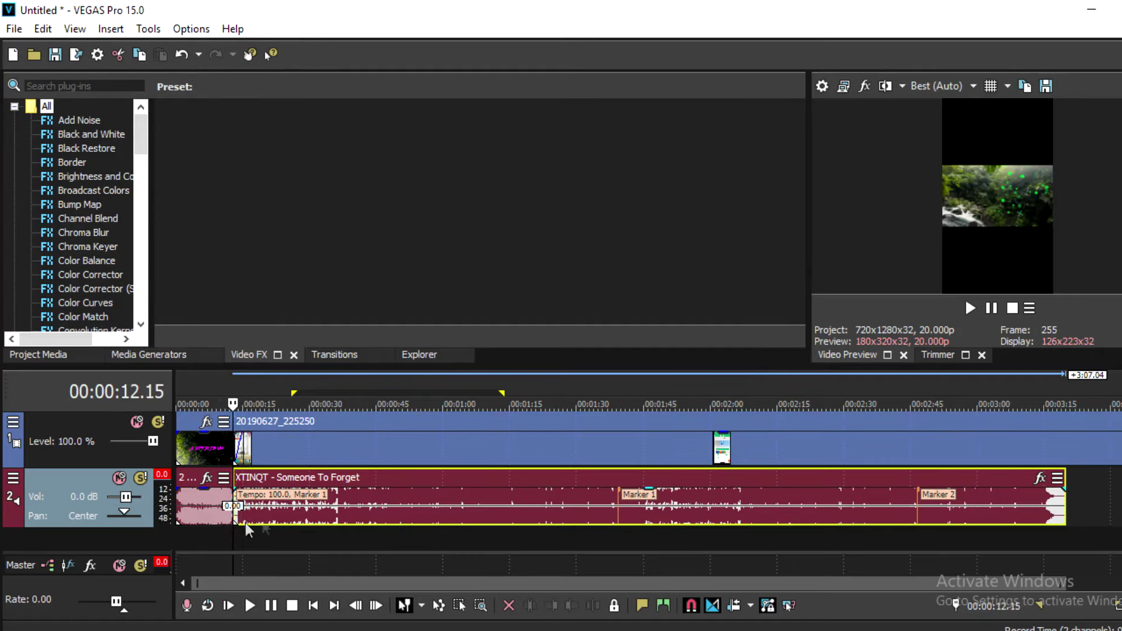
drag(329, 505, 277, 519)
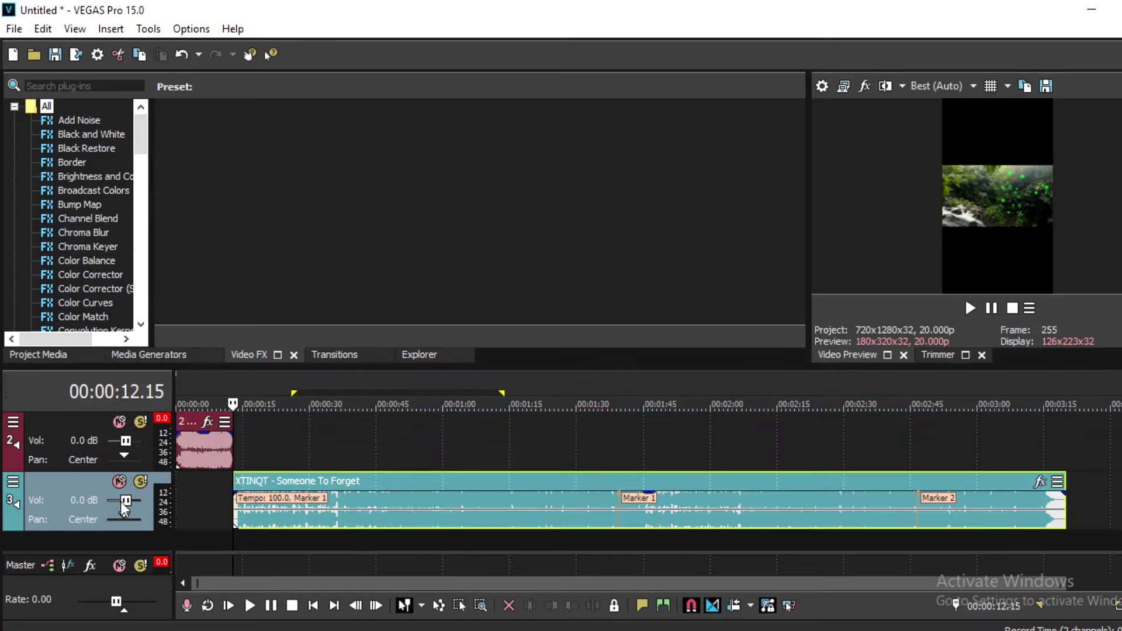
Turn track 3's volume down to -19.8 dB and lower the song clip's gain
drag(120, 500, 104, 503)
drag(665, 501, 650, 511)
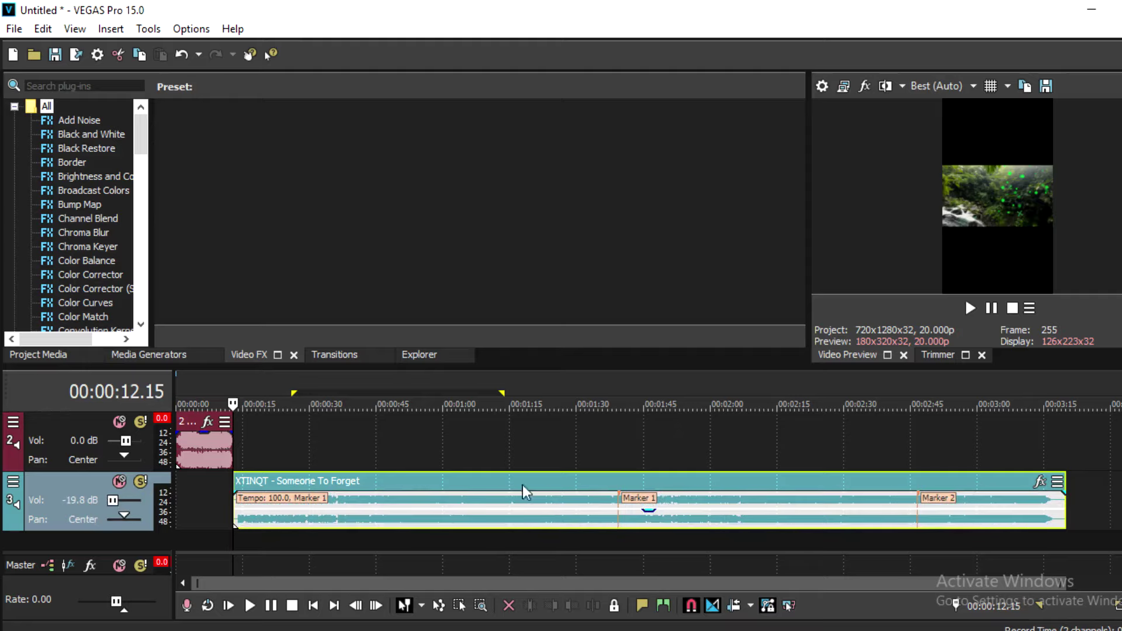
scroll(643, 479, up, 2)
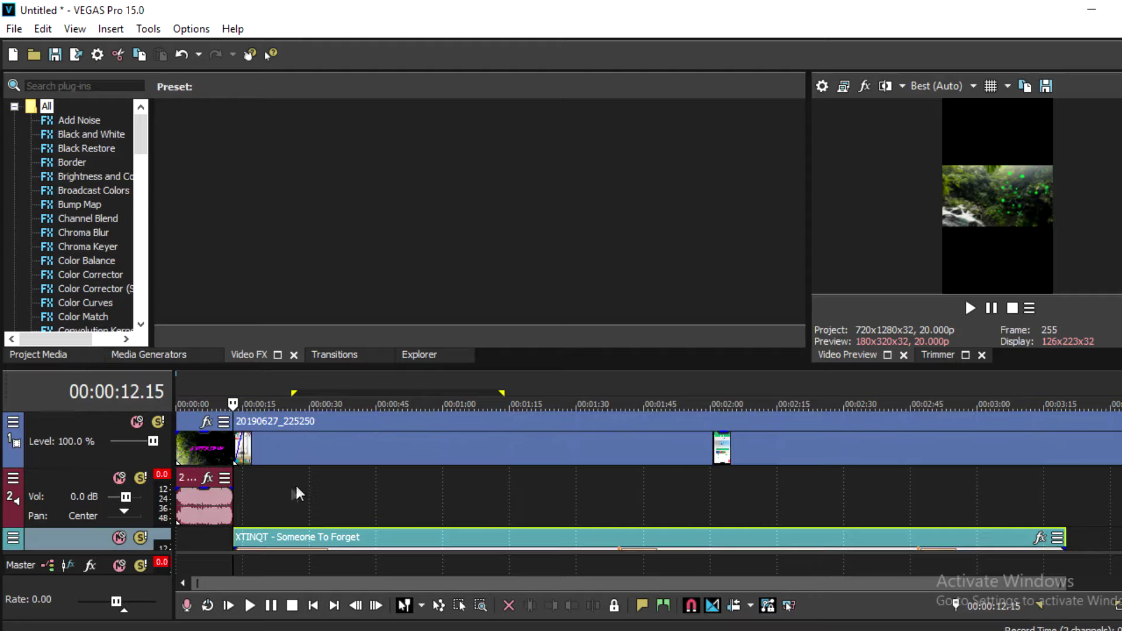
Play the mix, then reset track 3's volume to 0.0 dB and stop playback
click(256, 489)
click(970, 308)
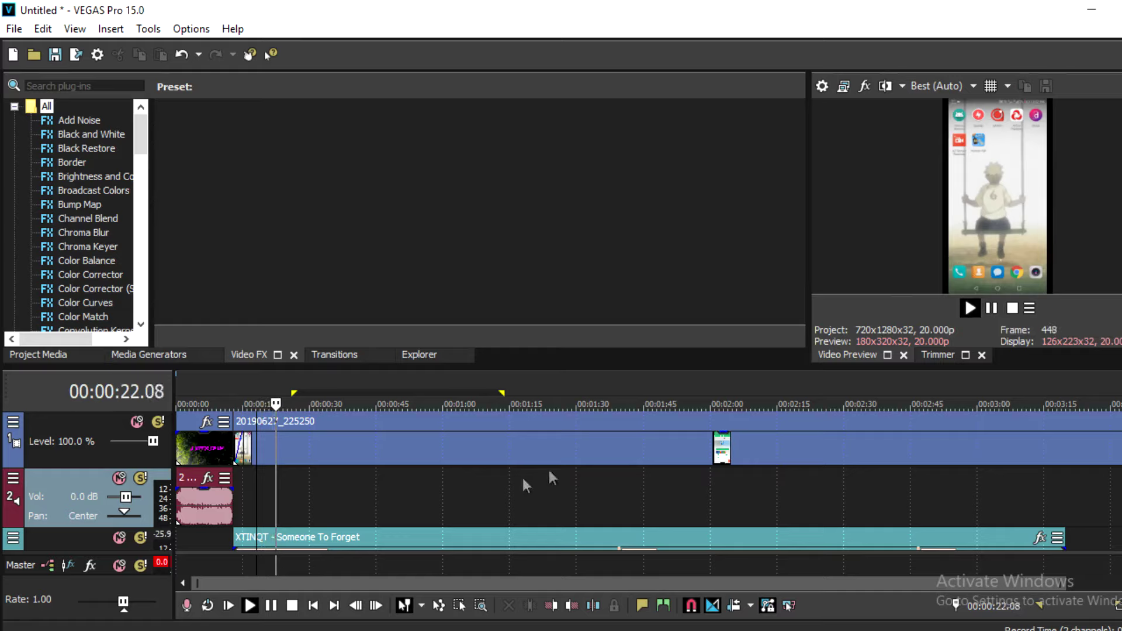
scroll(129, 502, down, 1)
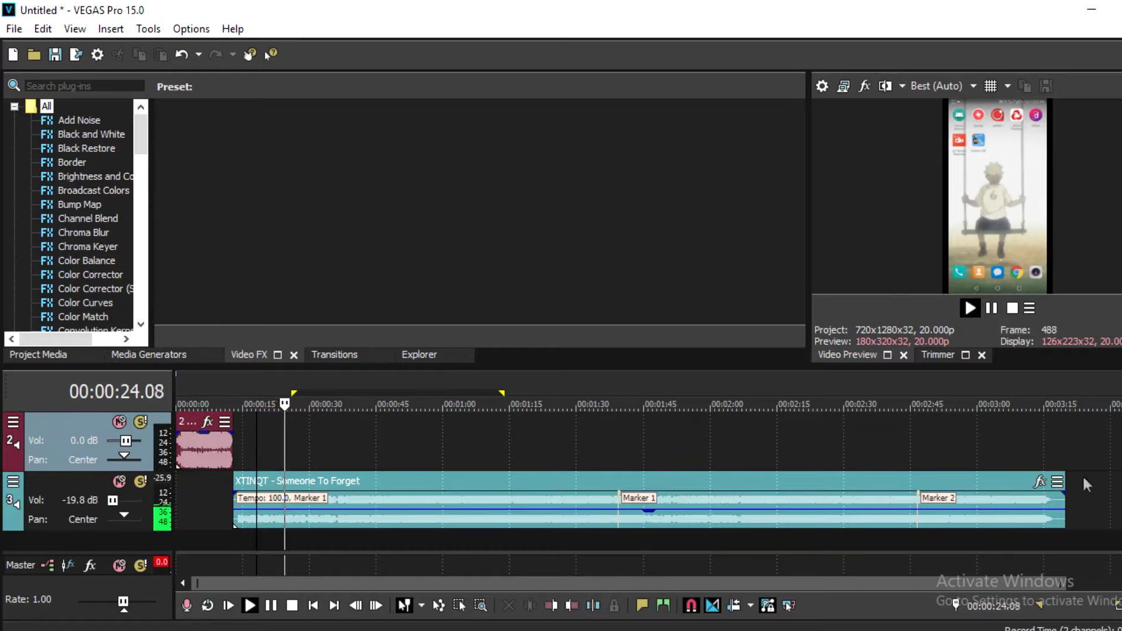
mouse_move(114, 503)
mouse_down()
mouse_move(146, 500)
mouse_move(118, 503)
mouse_up()
double_click(118, 502)
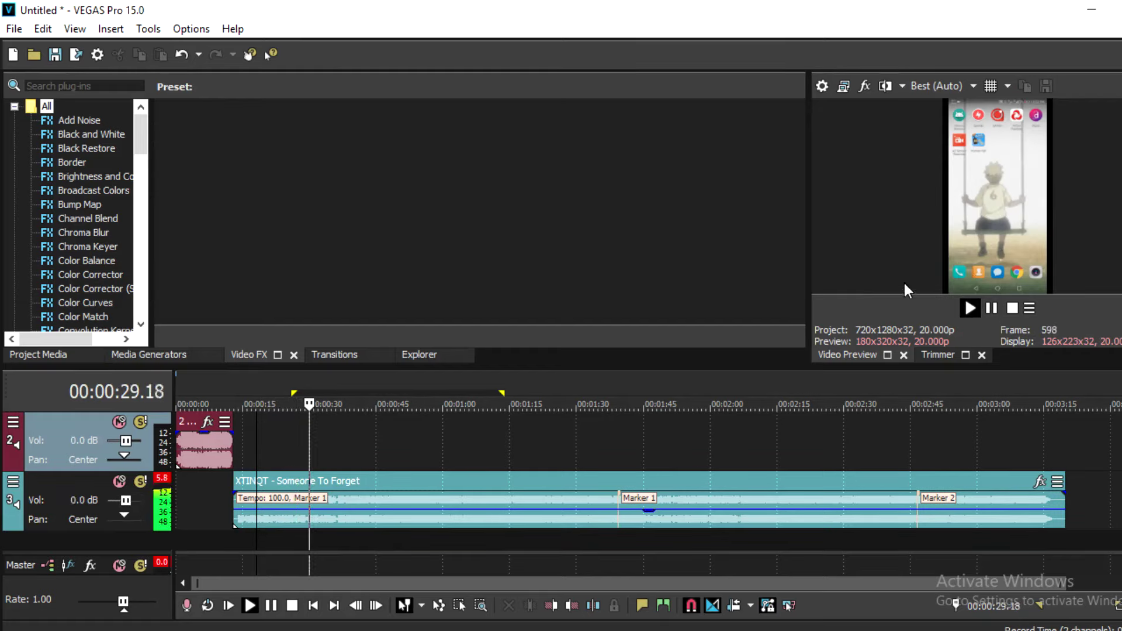
click(991, 308)
Delete the XTINQT song clip from track 3 and play the project without it
right_click(672, 514)
click(738, 270)
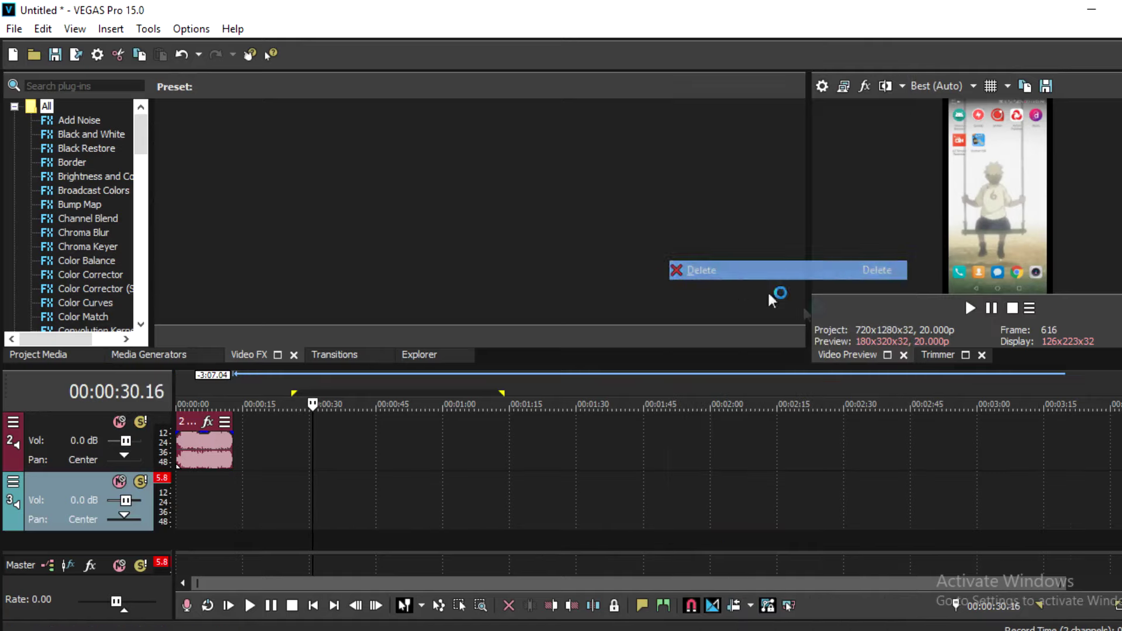
click(970, 308)
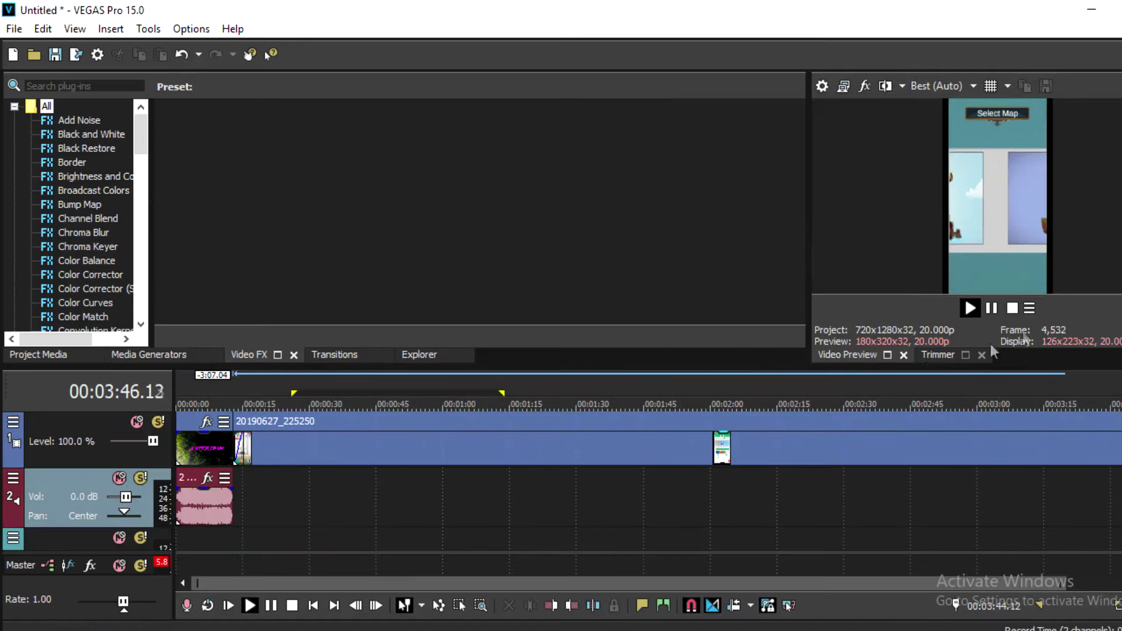
click(991, 308)
click(183, 582)
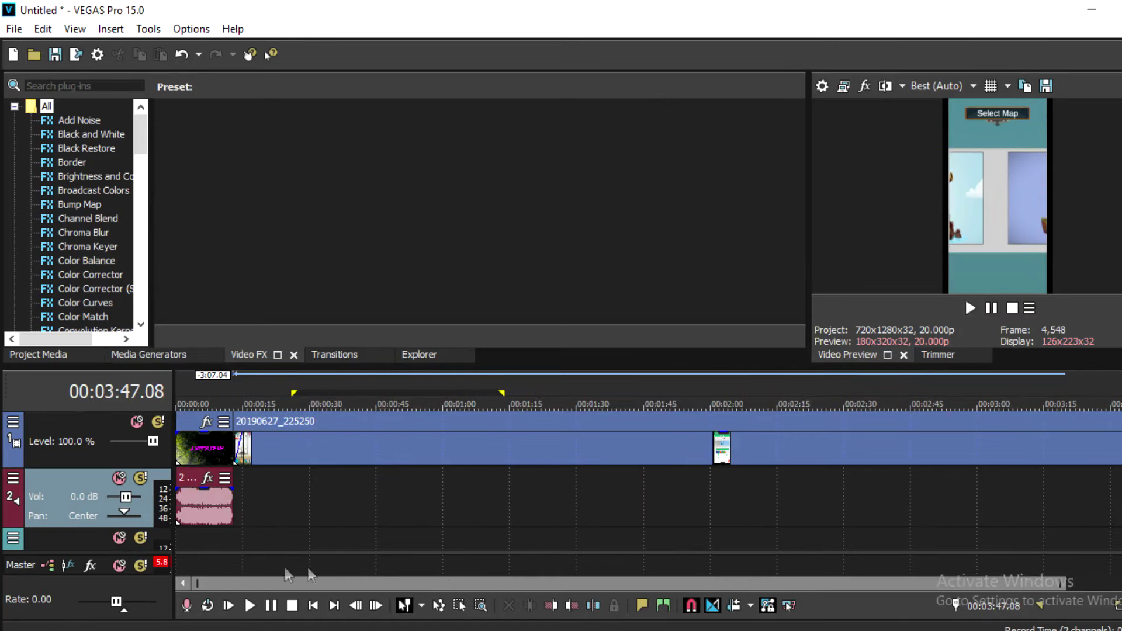
right_click(149, 459)
Insert an empty video track at the top and move the playhead to about 00:00:38
right_click(77, 442)
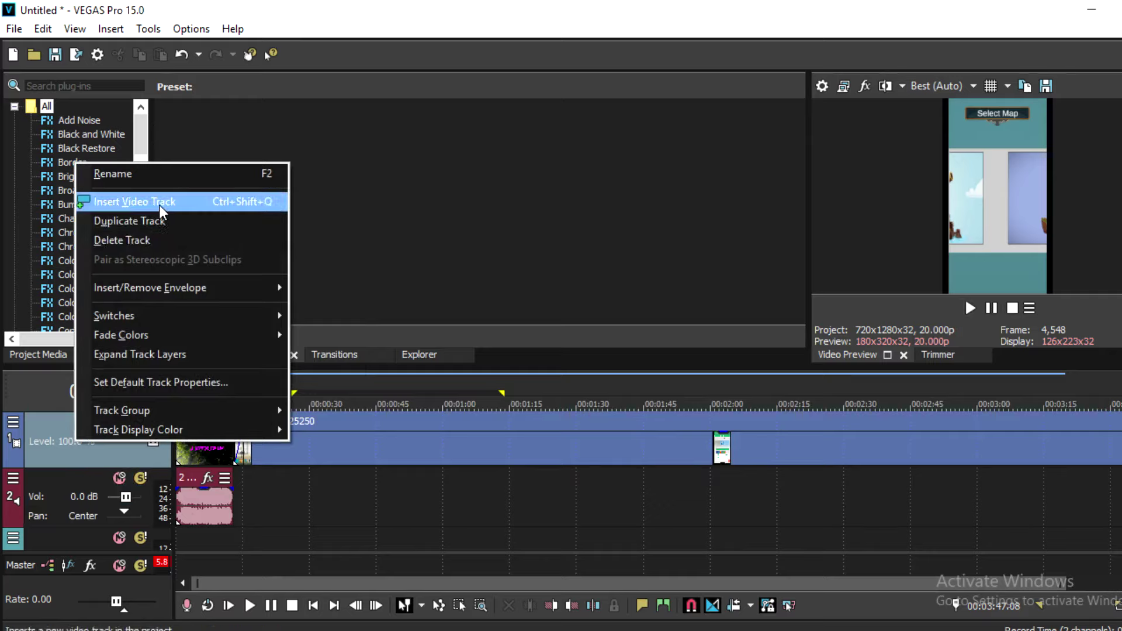
click(159, 205)
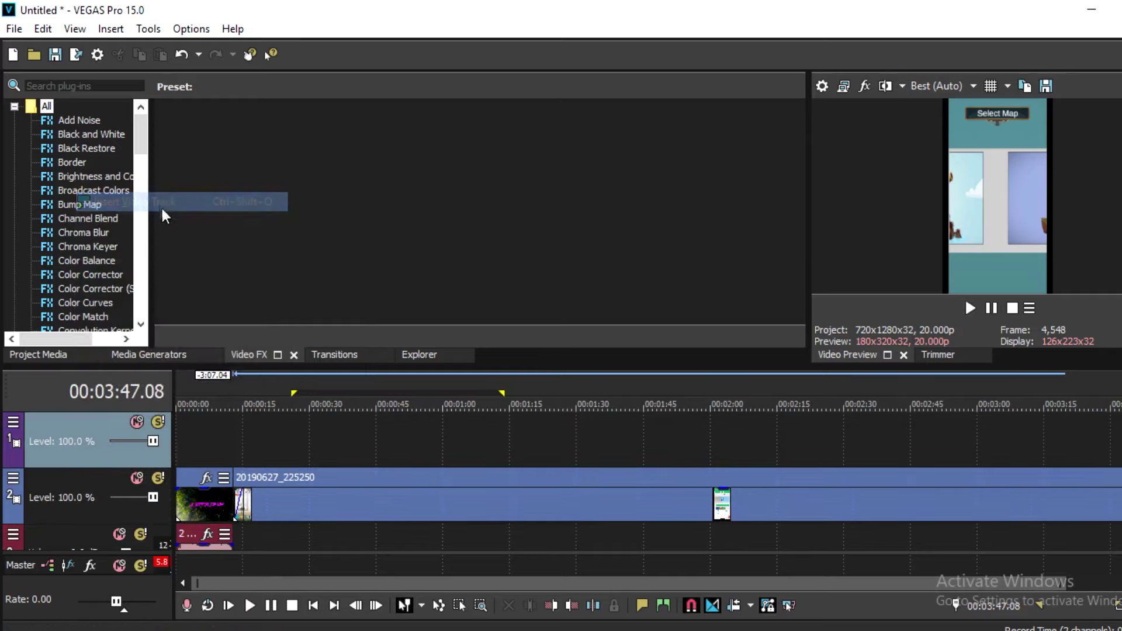
click(232, 425)
click(232, 434)
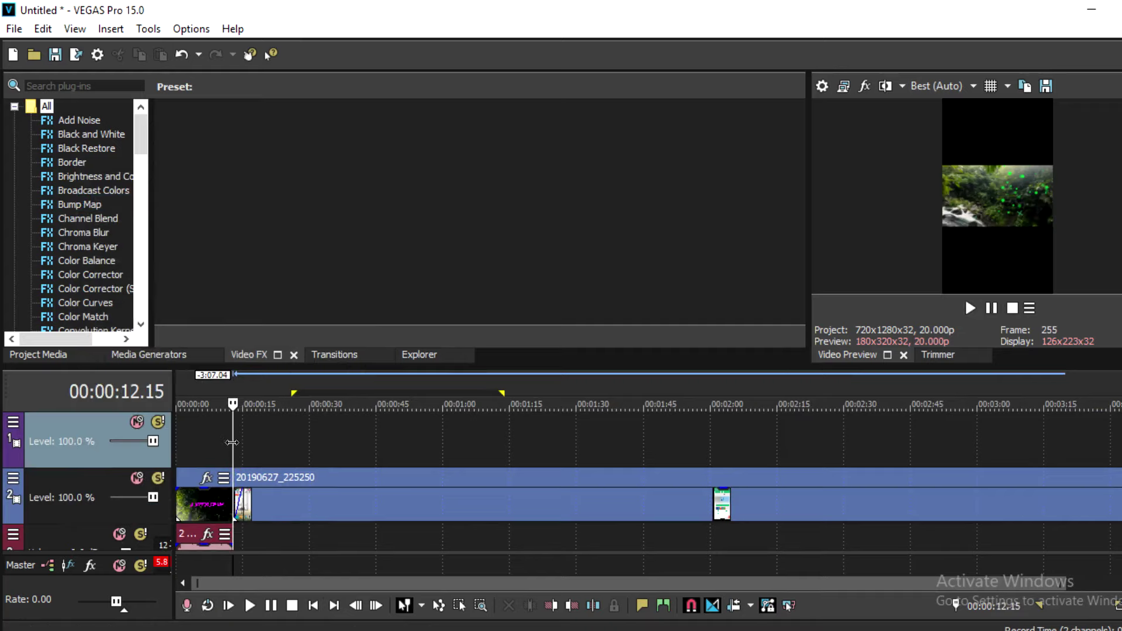
drag(237, 442, 346, 445)
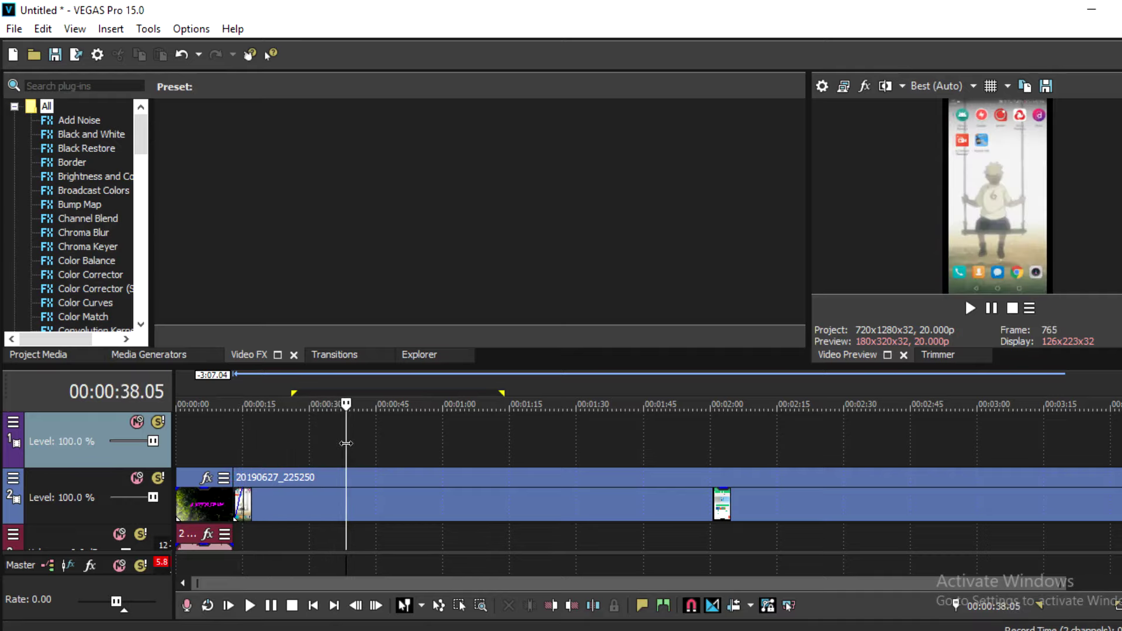
click(499, 619)
Place images 2GxcTeC and dT7ok5gBc from D:\ExpertGuy FILES side by side on track 1
scroll(274, 292, down, 3)
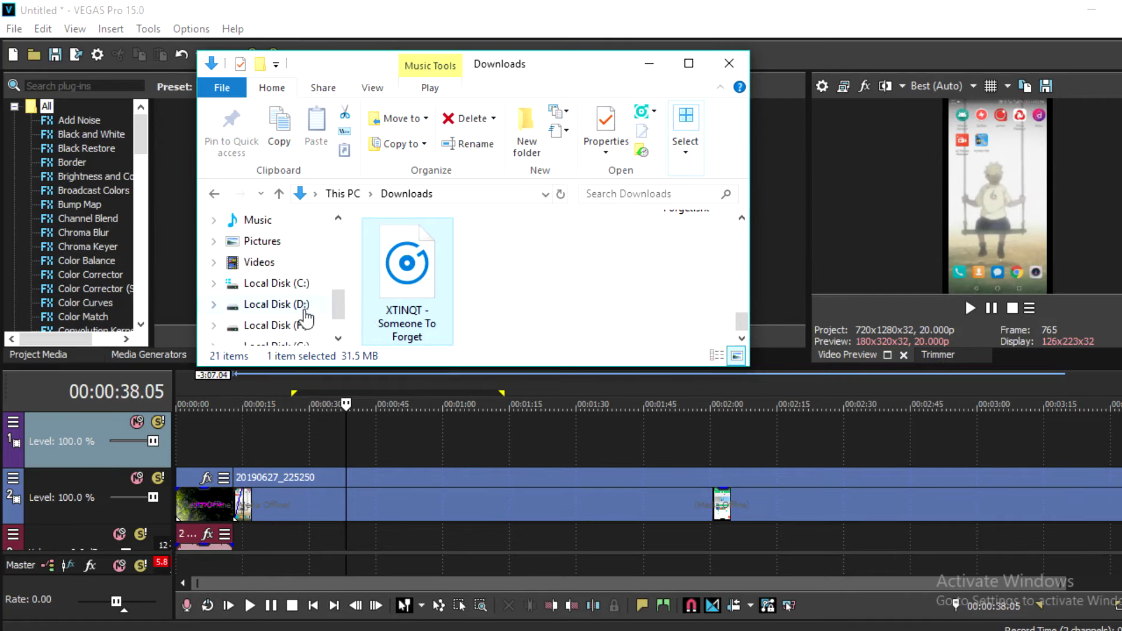
click(303, 313)
double_click(431, 286)
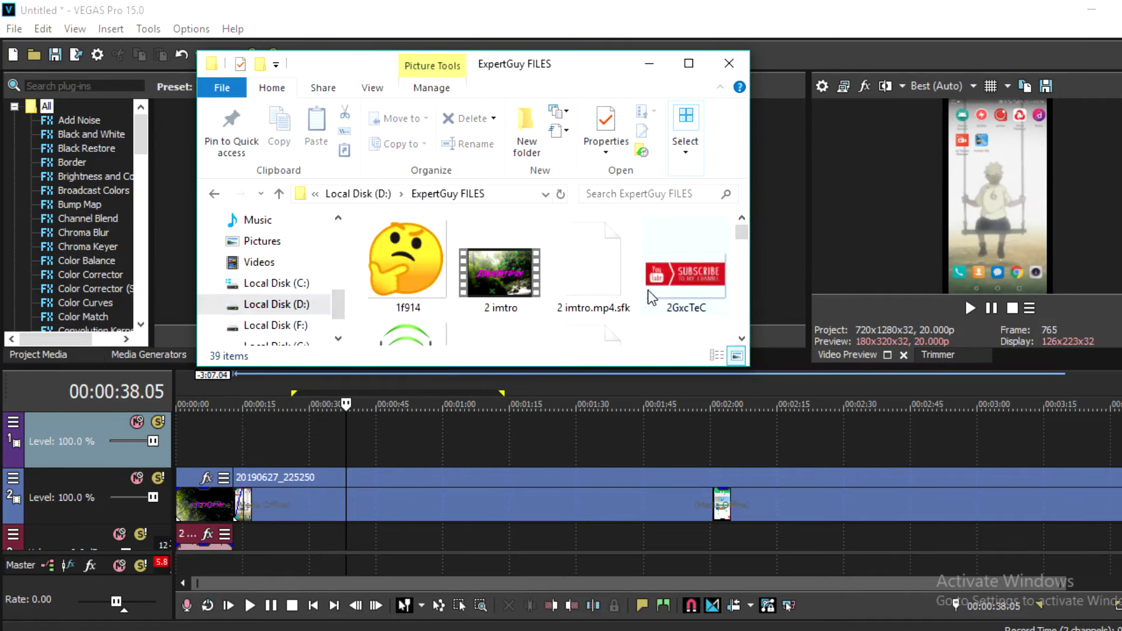
drag(688, 272, 635, 370)
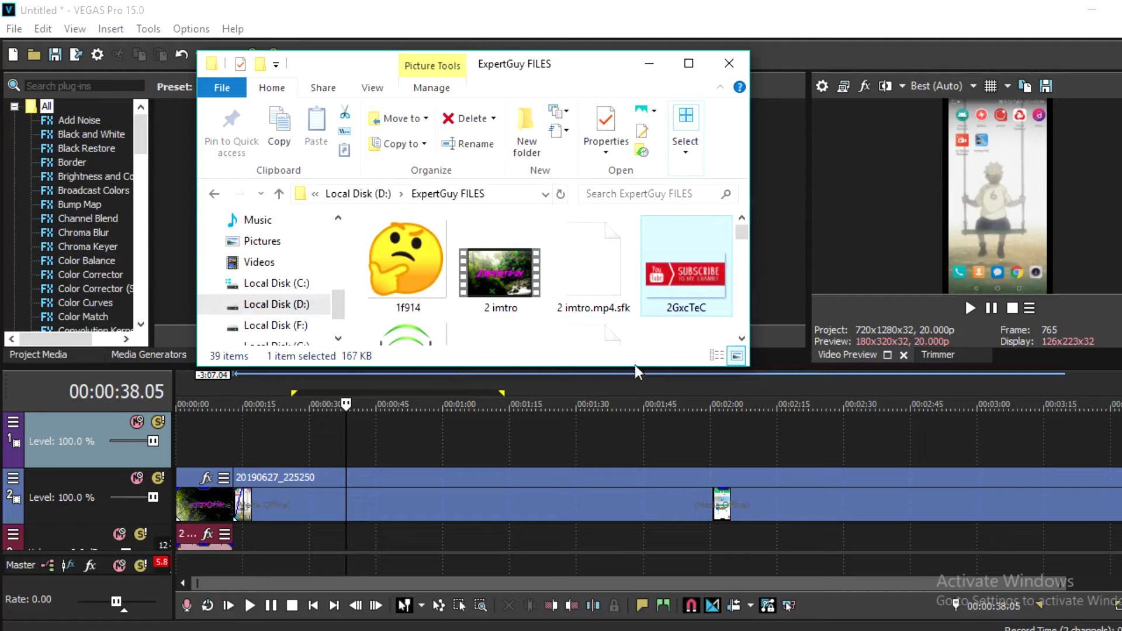
drag(665, 266, 345, 440)
scroll(409, 304, down, 3)
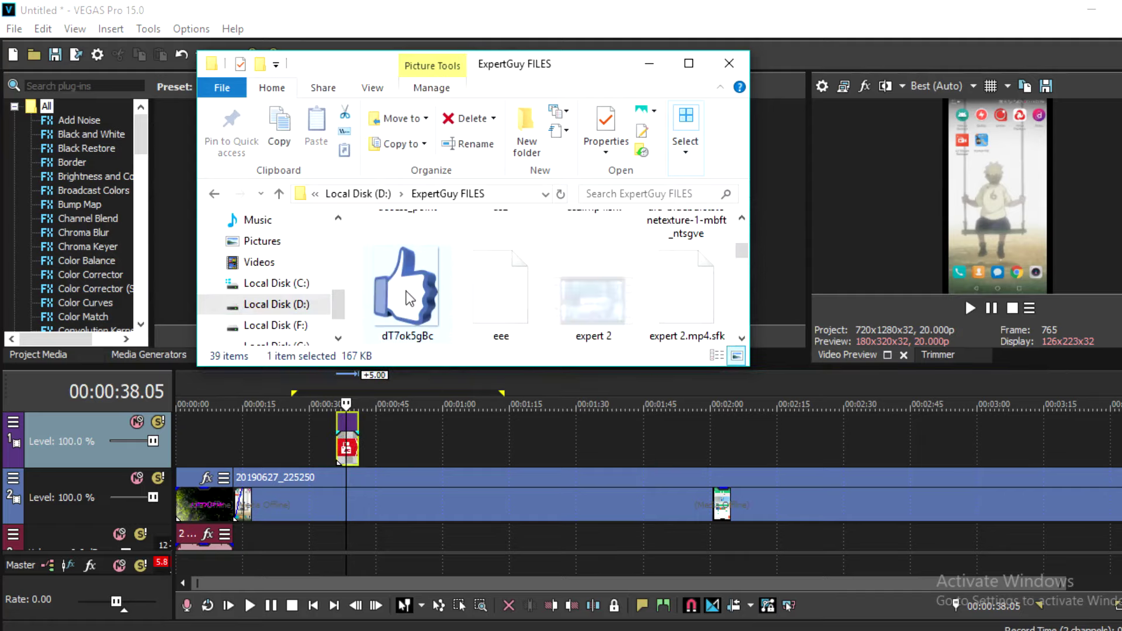
drag(402, 309, 389, 453)
click(735, 57)
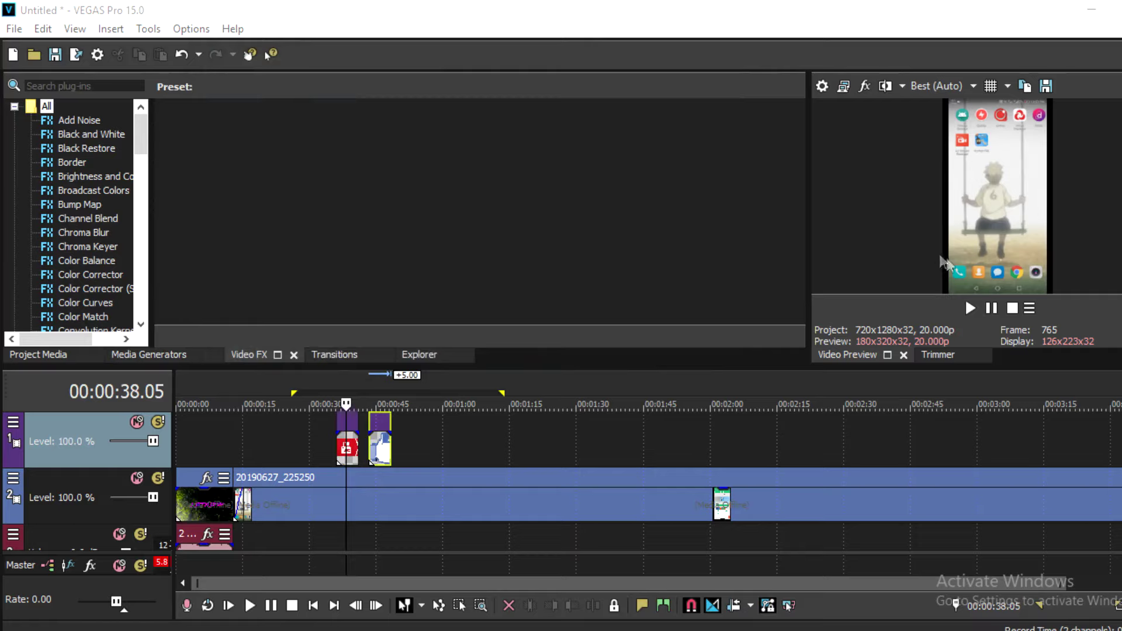
click(331, 454)
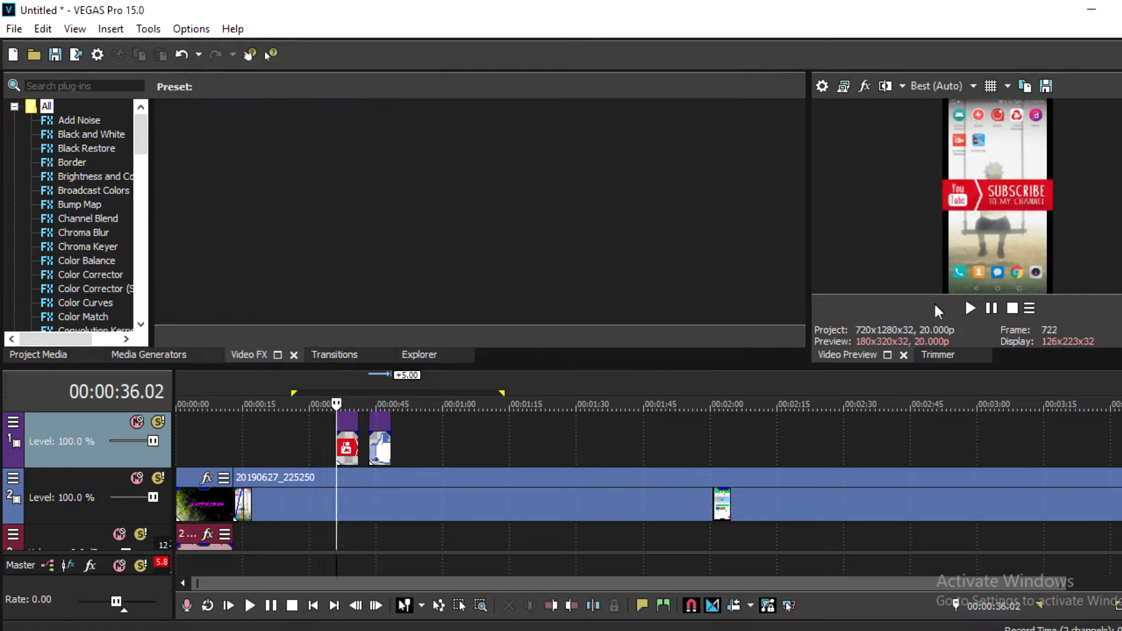
click(970, 308)
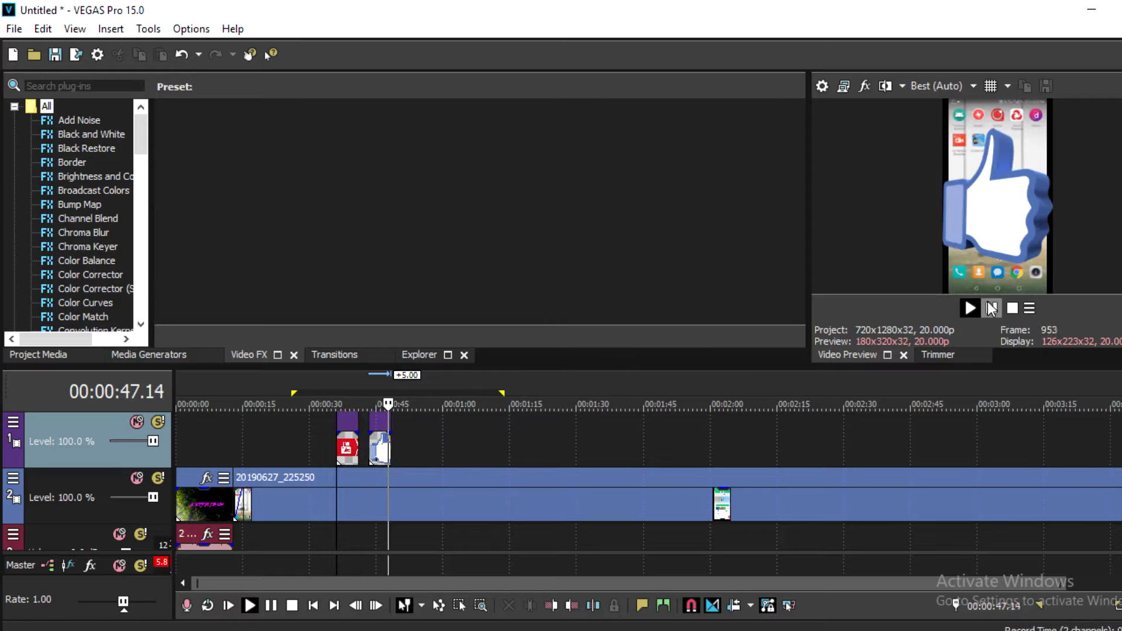
key(Return)
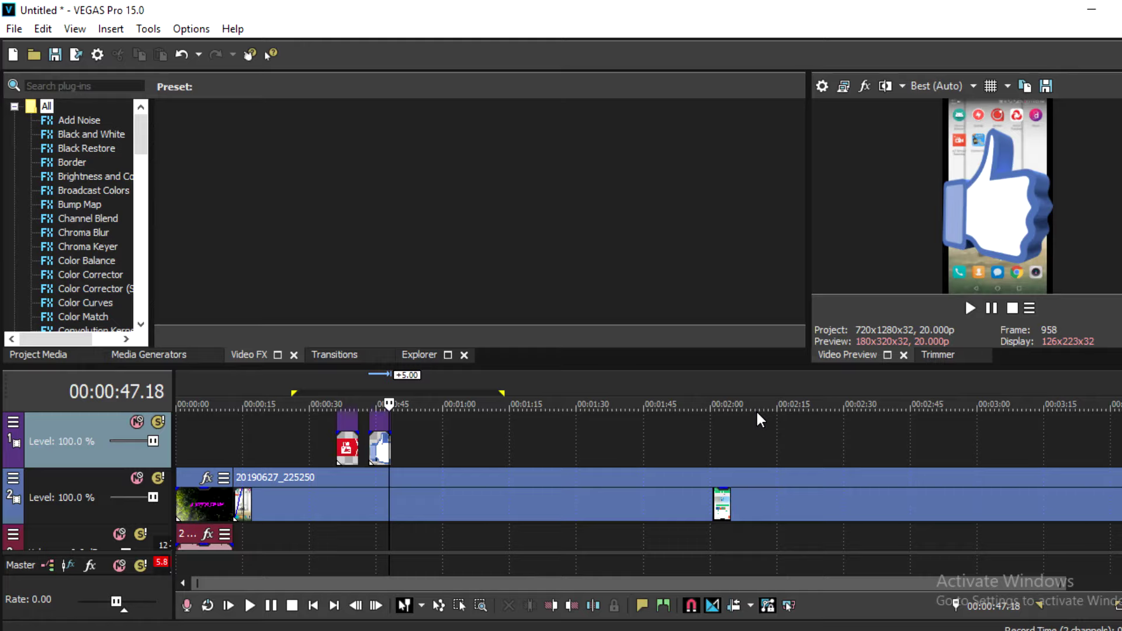